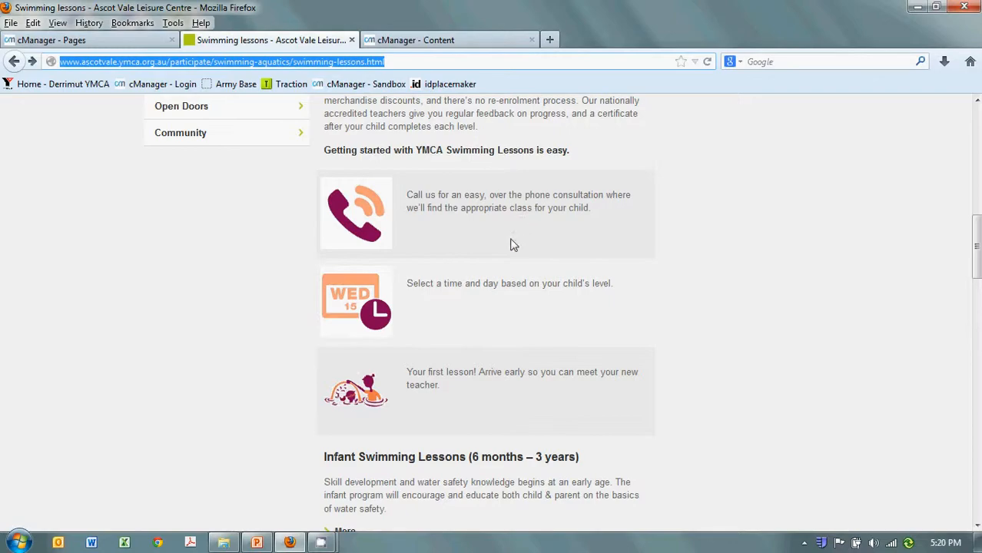
{"action": "scroll", "coordinate": [457, 244], "scroll_direction": "down", "scroll_amount": 2}
{"action": "scroll", "coordinate": [454, 246], "scroll_direction": "up", "scroll_amount": 5}
{"action": "scroll", "coordinate": [456, 260], "scroll_direction": "down", "scroll_amount": 3}
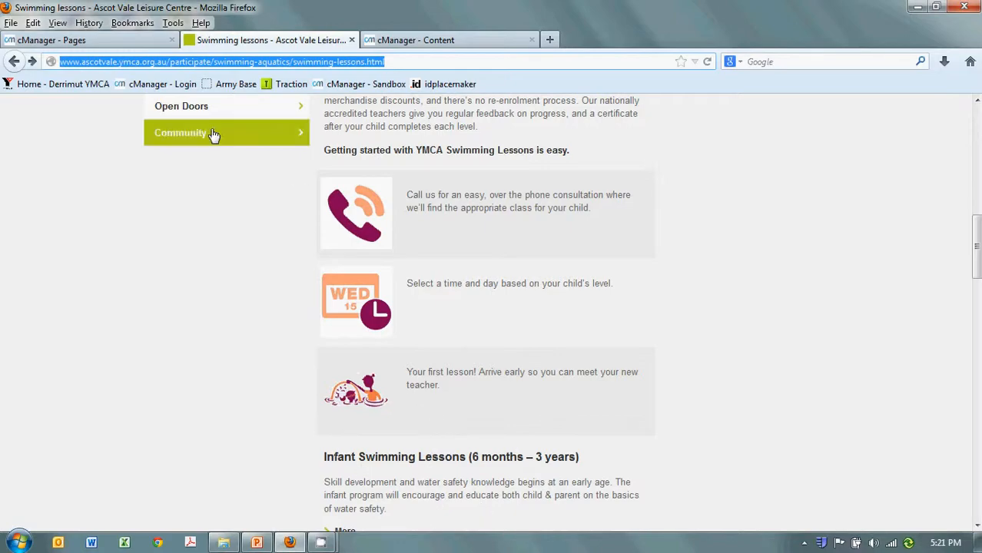
Step: Switch to the cManager Pages editor and add a Standard Item Selector component to the Swimming lessons page's Main Content
{"action": "left_click", "coordinate": [144, 37]}
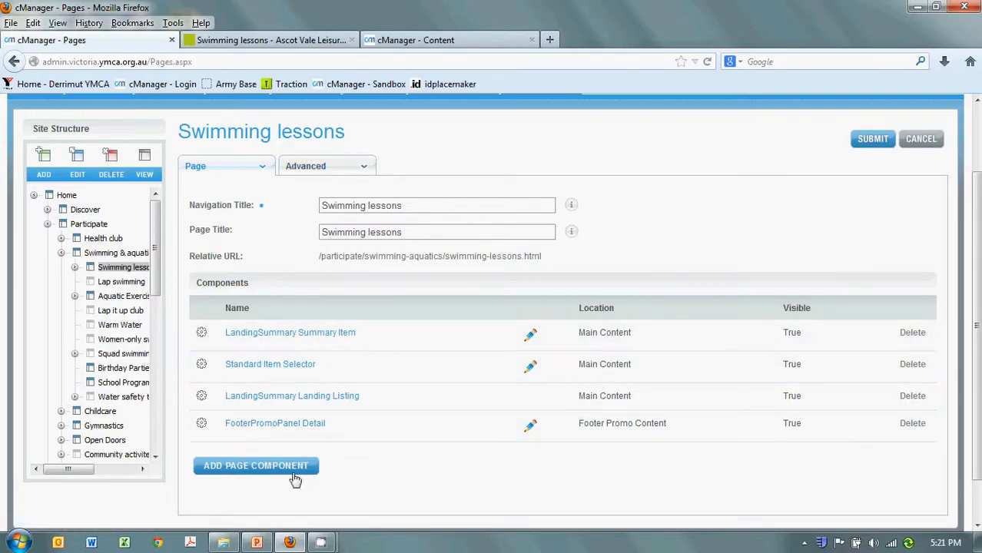
{"action": "left_click", "coordinate": [263, 471]}
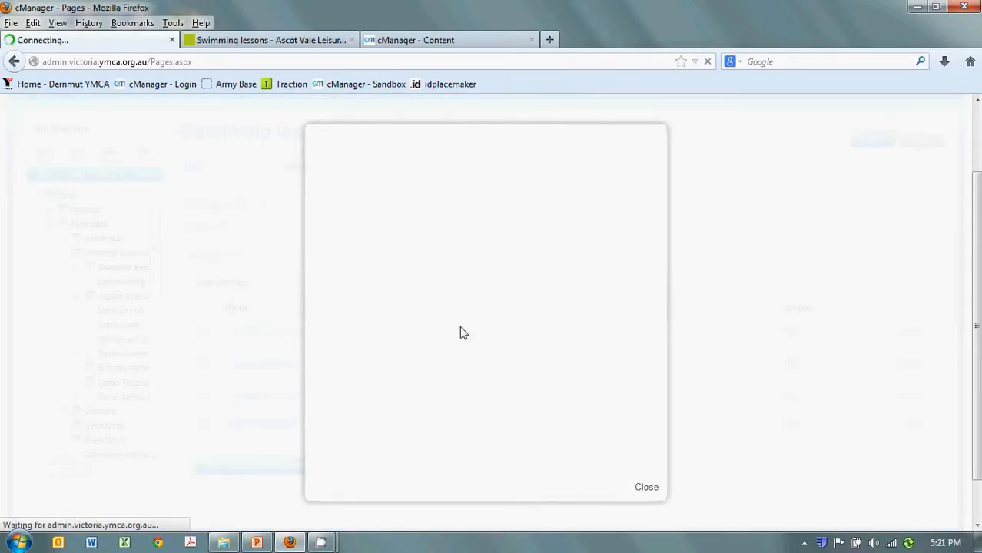
{"action": "left_click", "coordinate": [589, 227]}
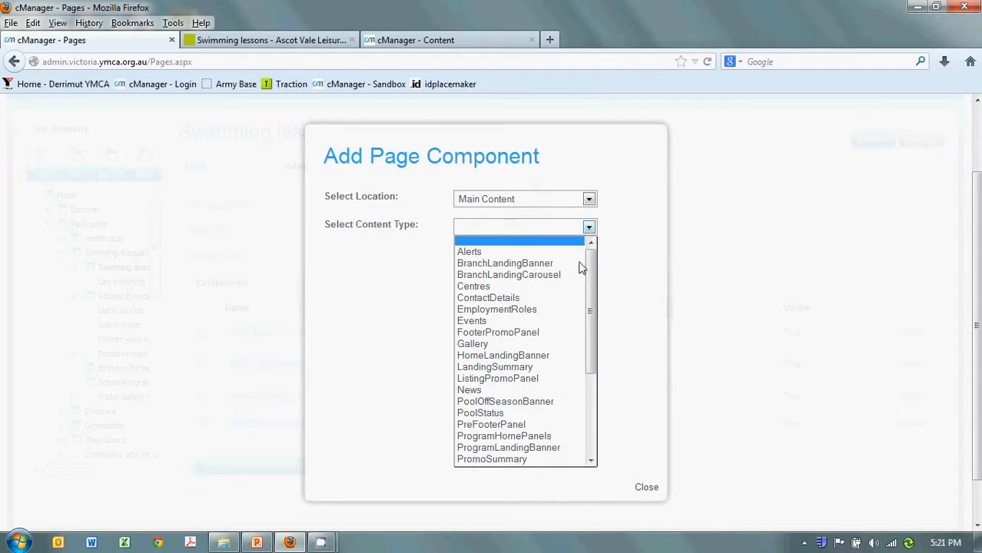
{"action": "left_click_drag", "start_coordinate": [591, 352], "coordinate": [575, 424]}
{"action": "left_click", "coordinate": [572, 423]}
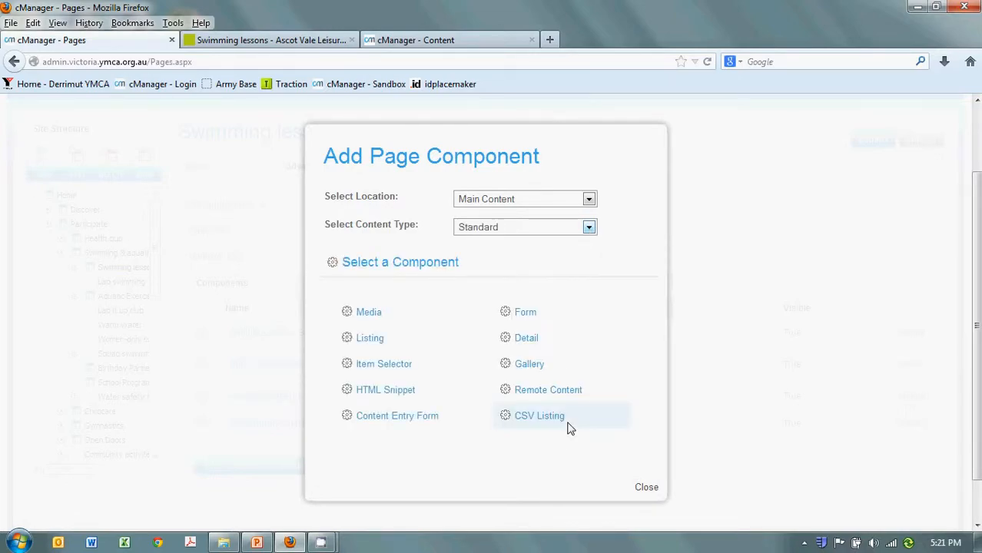
{"action": "left_click", "coordinate": [384, 369]}
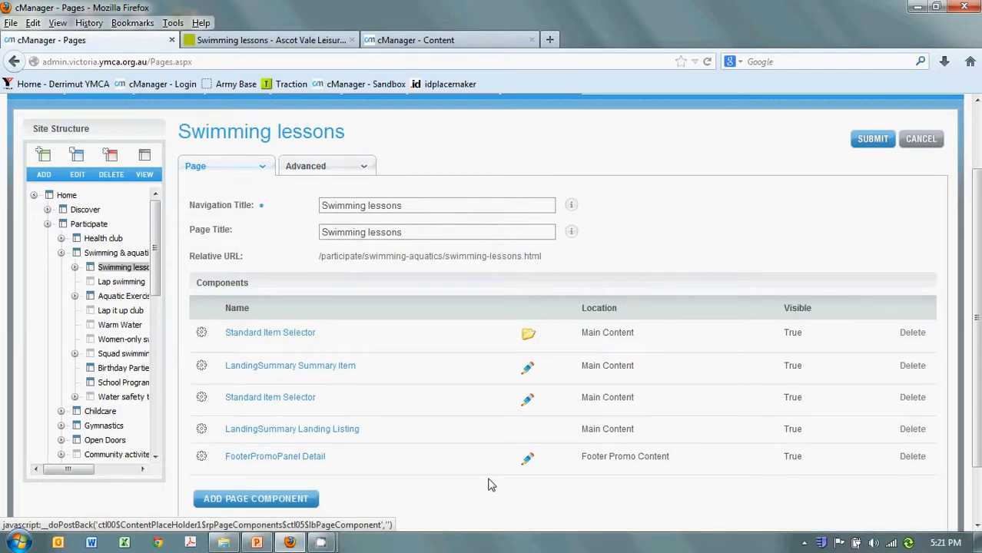
Step: Set the new, still empty Standard Item Selector's display order to 2 and submit its configuration
{"action": "left_click", "coordinate": [273, 336]}
{"action": "double_click", "coordinate": [345, 260]}
{"action": "type", "text": "2"}
{"action": "left_click", "coordinate": [727, 135]}
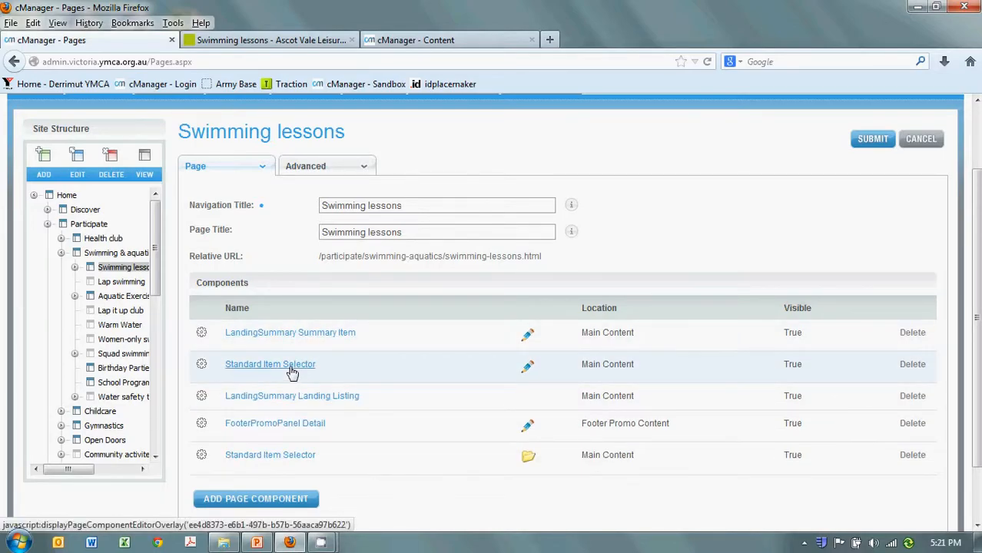
Step: Set the original Standard Item Selector's display order to 1 and submit its configuration
{"action": "left_click", "coordinate": [290, 372]}
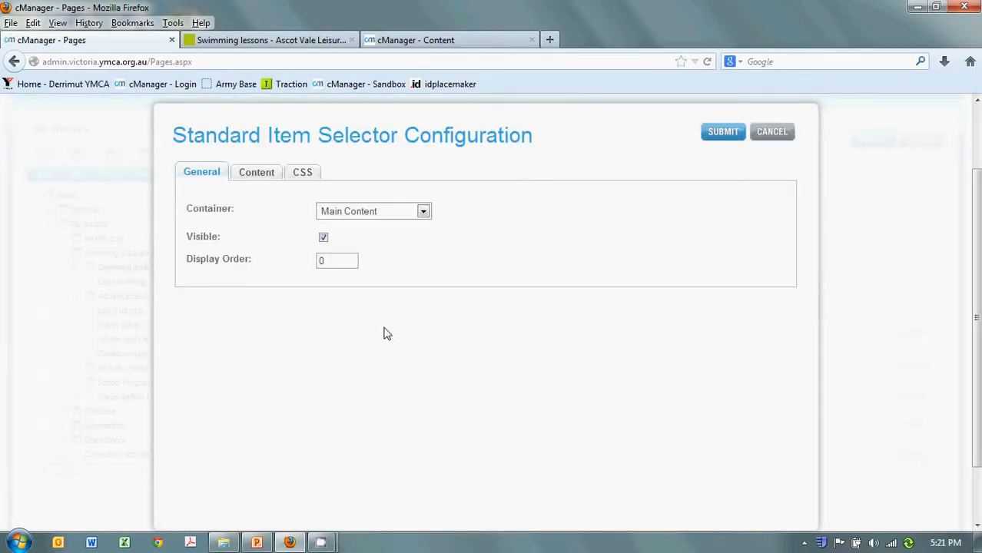
{"action": "double_click", "coordinate": [317, 258]}
{"action": "type", "text": "1"}
{"action": "left_click", "coordinate": [722, 135]}
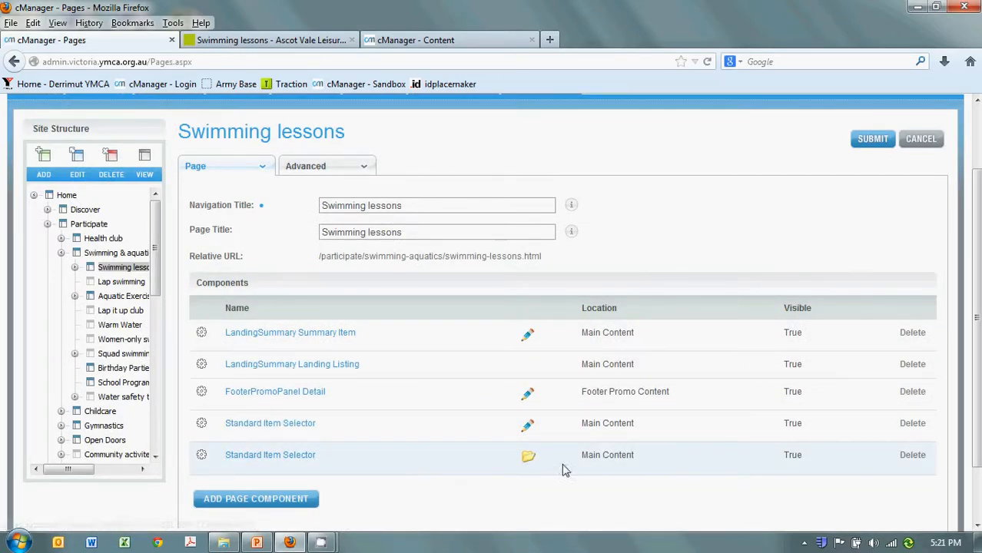
Step: Assign the Swimming Lessons AVLC content item to the empty Standard Item Selector
{"action": "left_click", "coordinate": [529, 463]}
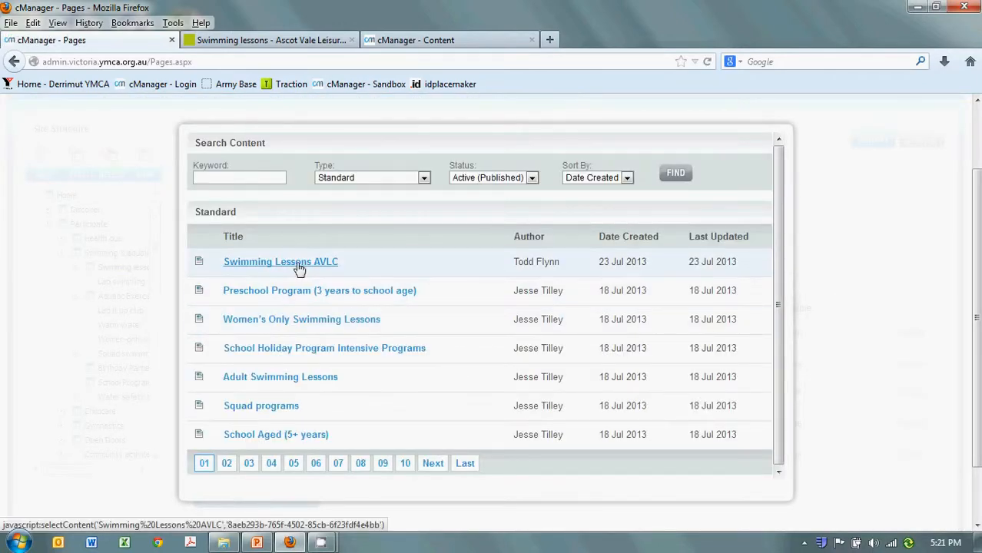
{"action": "left_click", "coordinate": [329, 263]}
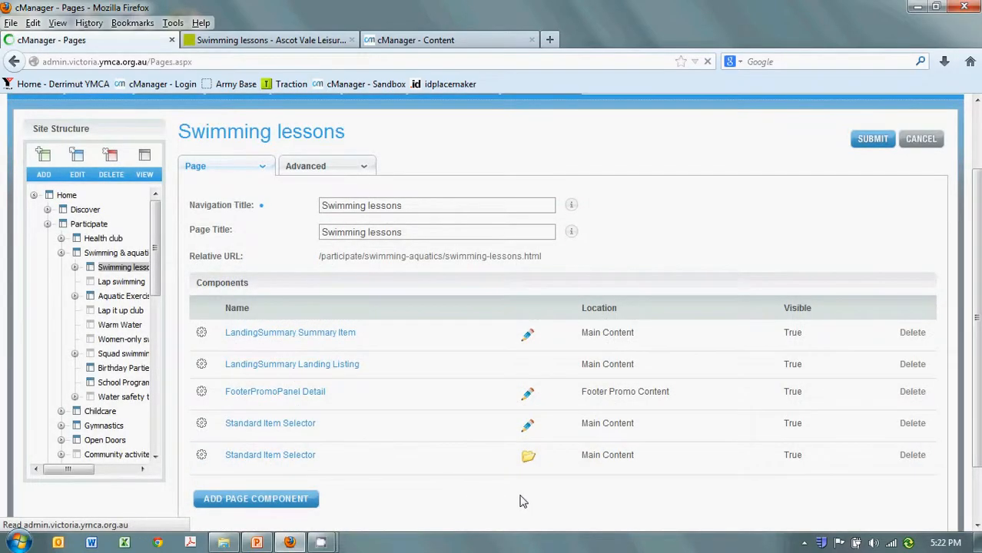
{"action": "scroll", "coordinate": [492, 492], "scroll_direction": "down", "scroll_amount": 2}
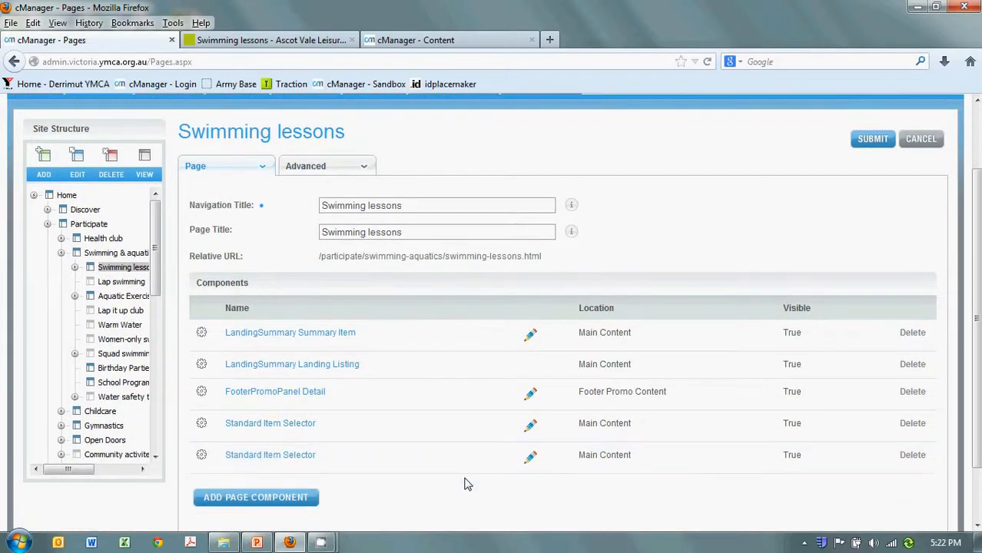
Step: Open the Swimming Lessons AVLC content item for editing and examine its call-to-action heading with the contact details
{"action": "left_click", "coordinate": [535, 463]}
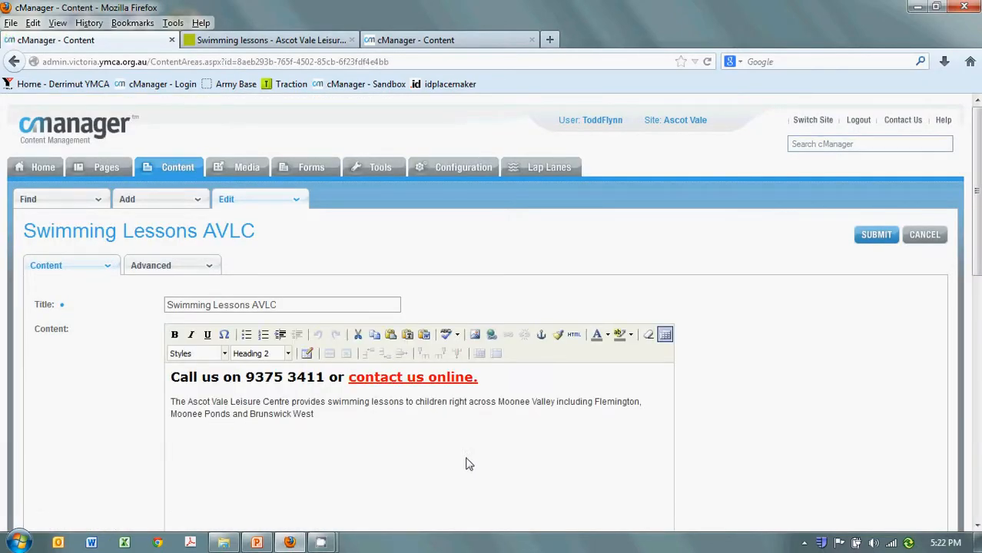
{"action": "left_click", "coordinate": [386, 417]}
{"action": "key", "text": "ctrl+a"}
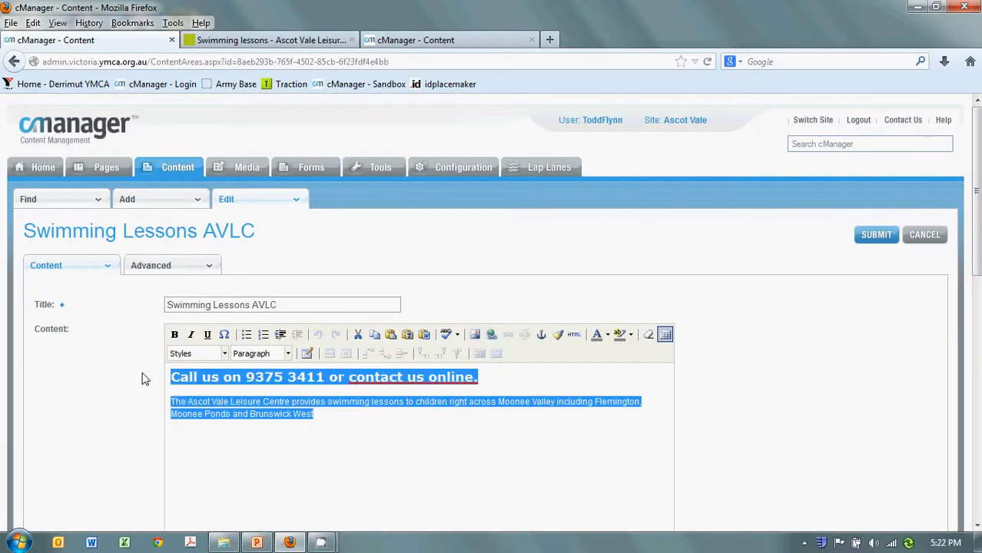
{"action": "left_click", "coordinate": [342, 439]}
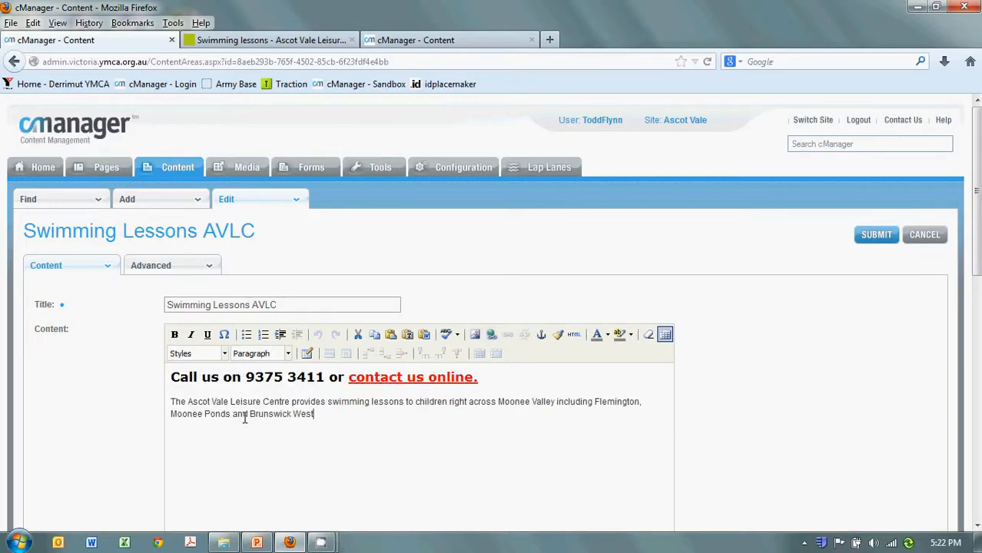
{"action": "left_click_drag", "start_coordinate": [178, 373], "coordinate": [245, 381]}
{"action": "left_click", "coordinate": [321, 377]}
{"action": "left_click", "coordinate": [246, 377]}
Step: Examine the paragraph about Ascot Vale Leisure Centre swimming lessons, including the Moonee Valley suburbs it names
{"action": "left_click_drag", "start_coordinate": [335, 422], "coordinate": [167, 410]}
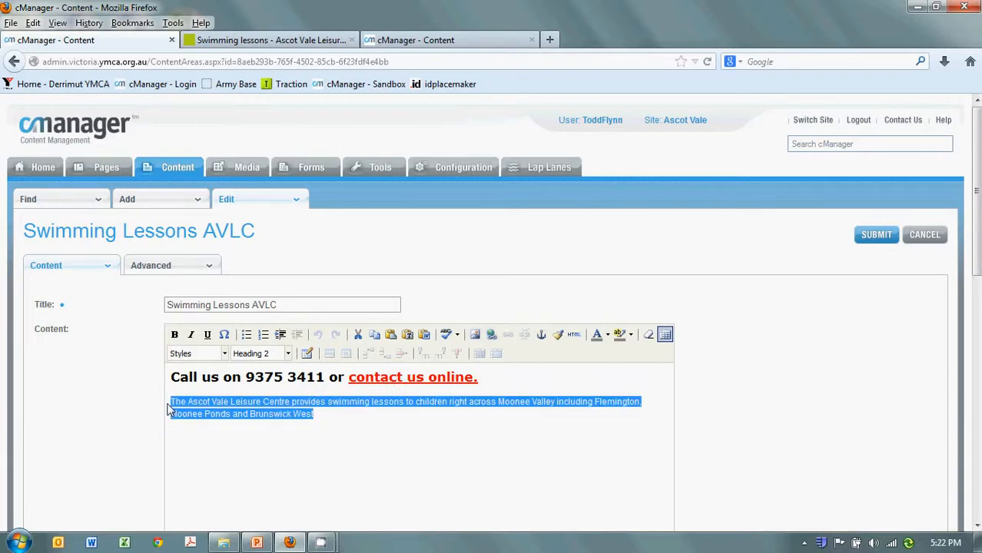
{"action": "left_click", "coordinate": [179, 401]}
{"action": "left_click_drag", "start_coordinate": [315, 415], "coordinate": [169, 411]}
{"action": "left_click", "coordinate": [279, 403]}
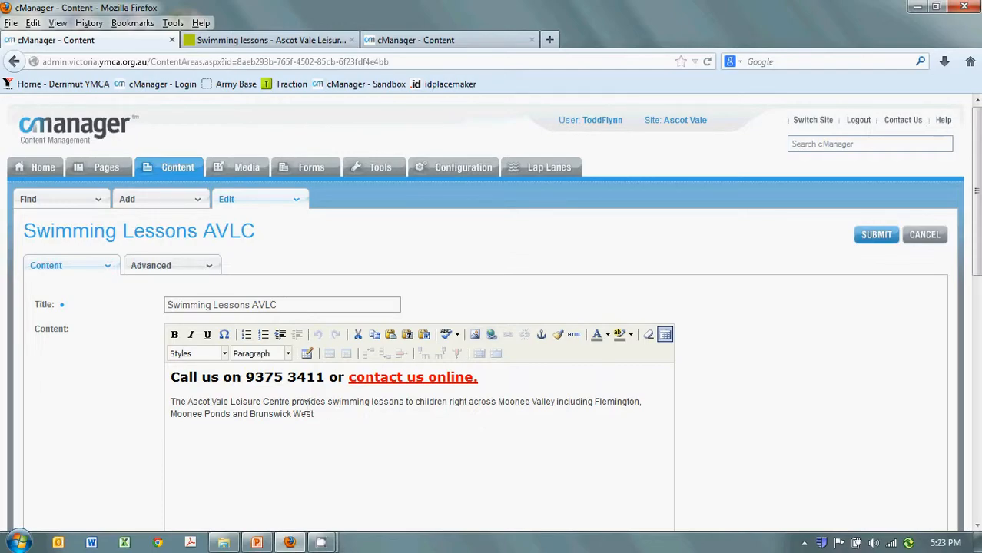
{"action": "left_click_drag", "start_coordinate": [323, 414], "coordinate": [170, 401]}
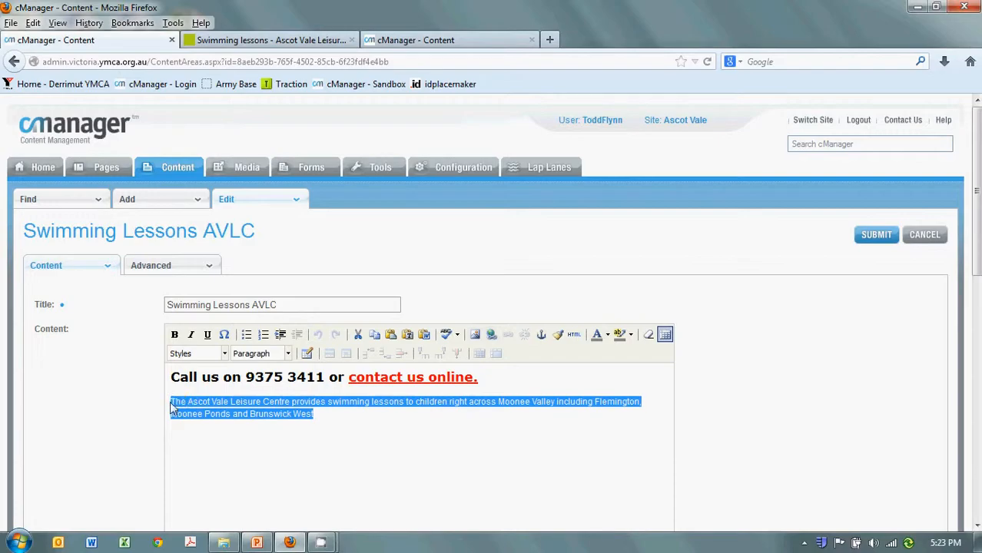
{"action": "left_click", "coordinate": [269, 398]}
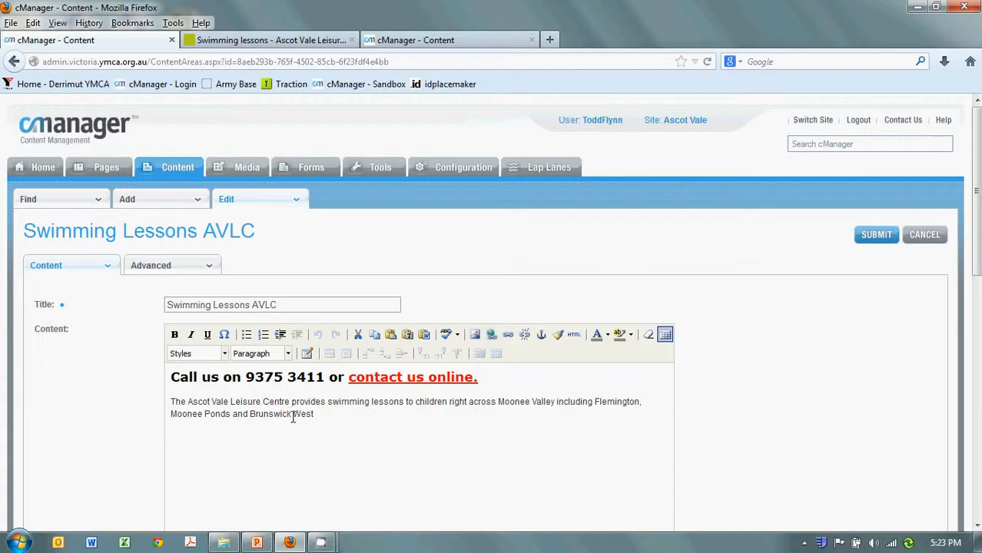
{"action": "left_click_drag", "start_coordinate": [314, 415], "coordinate": [170, 401]}
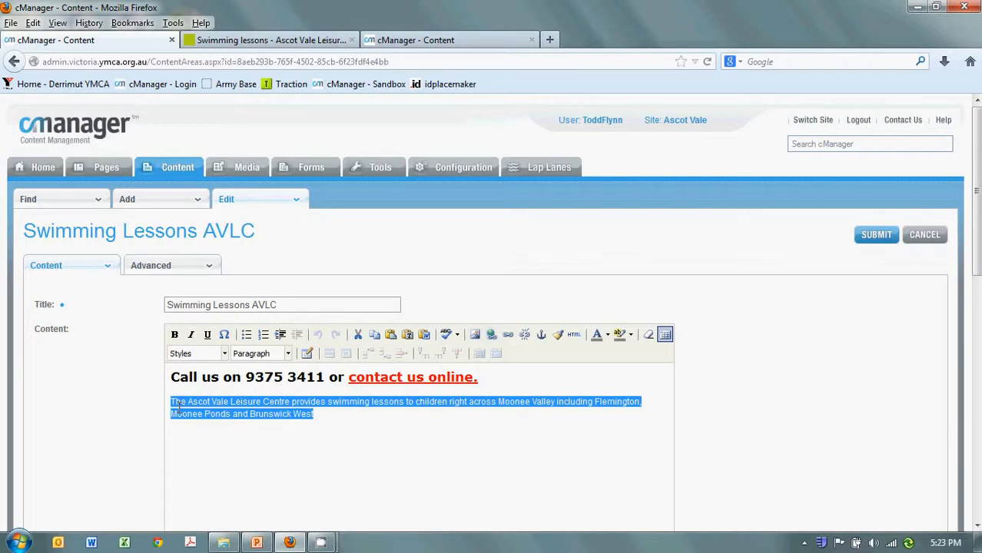
{"action": "left_click", "coordinate": [178, 407]}
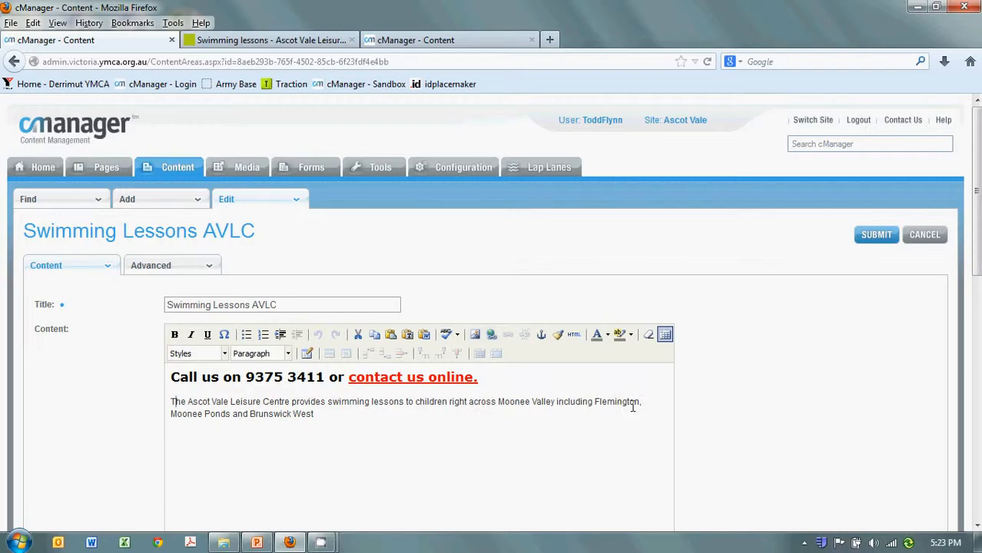
{"action": "left_click_drag", "start_coordinate": [642, 401], "coordinate": [498, 402]}
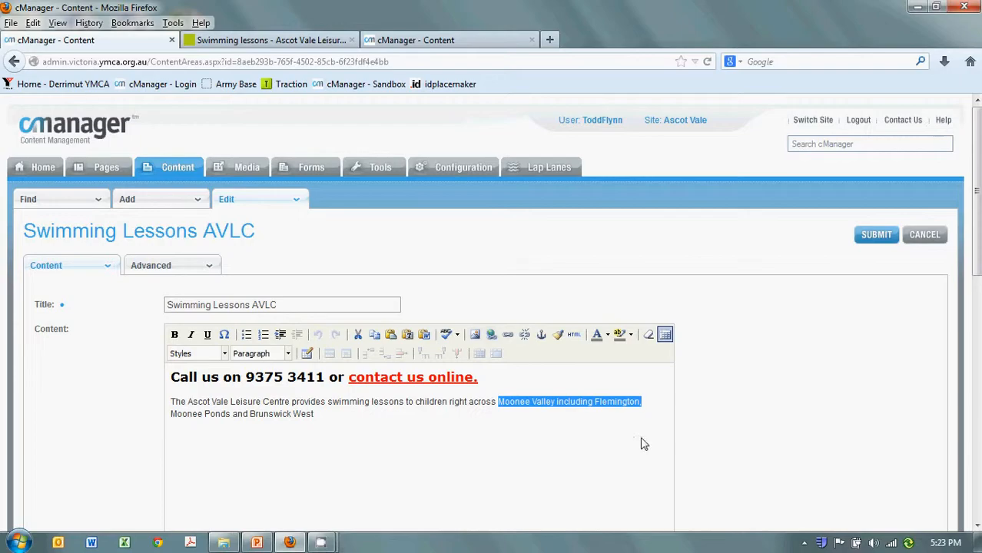
{"action": "left_click", "coordinate": [617, 414]}
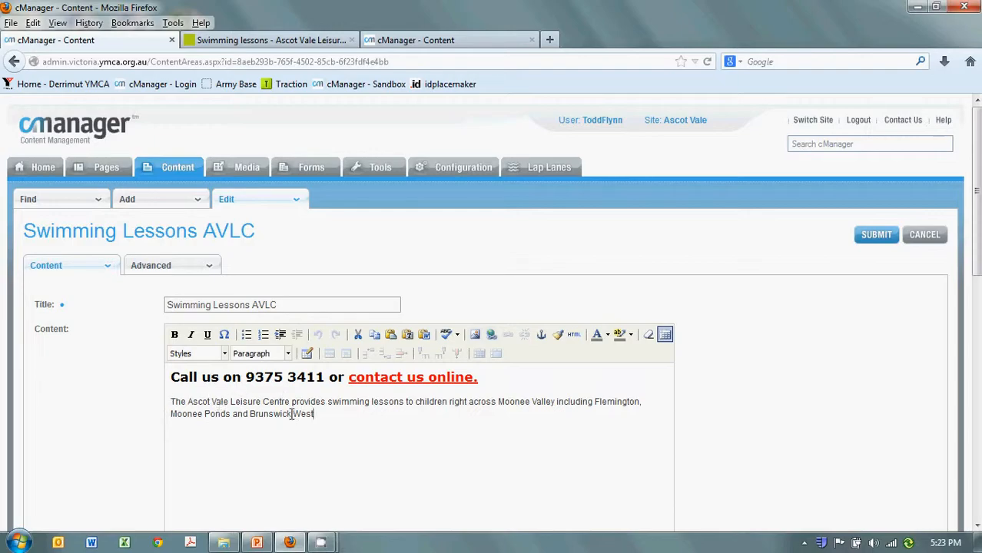
{"action": "left_click_drag", "start_coordinate": [517, 403], "coordinate": [625, 411]}
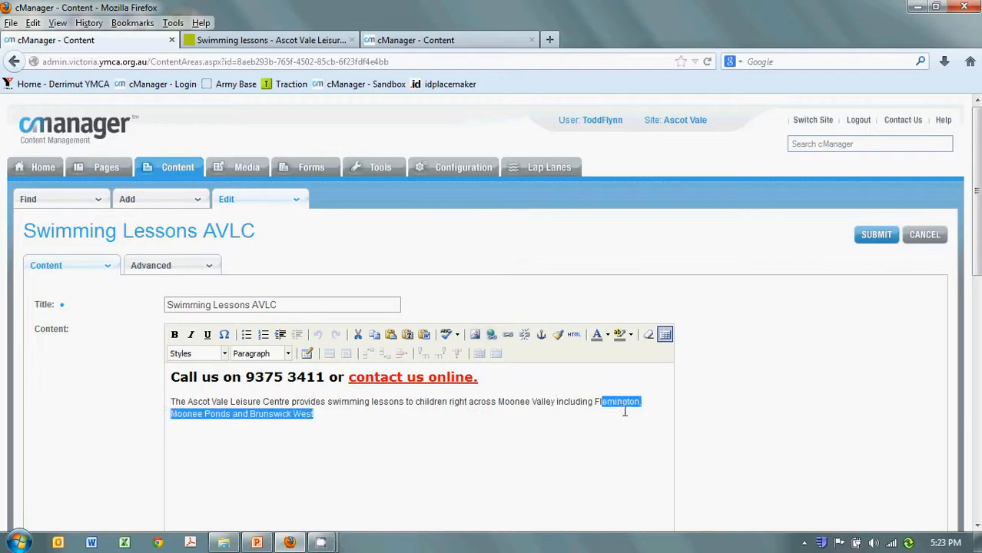
{"action": "left_click", "coordinate": [326, 416]}
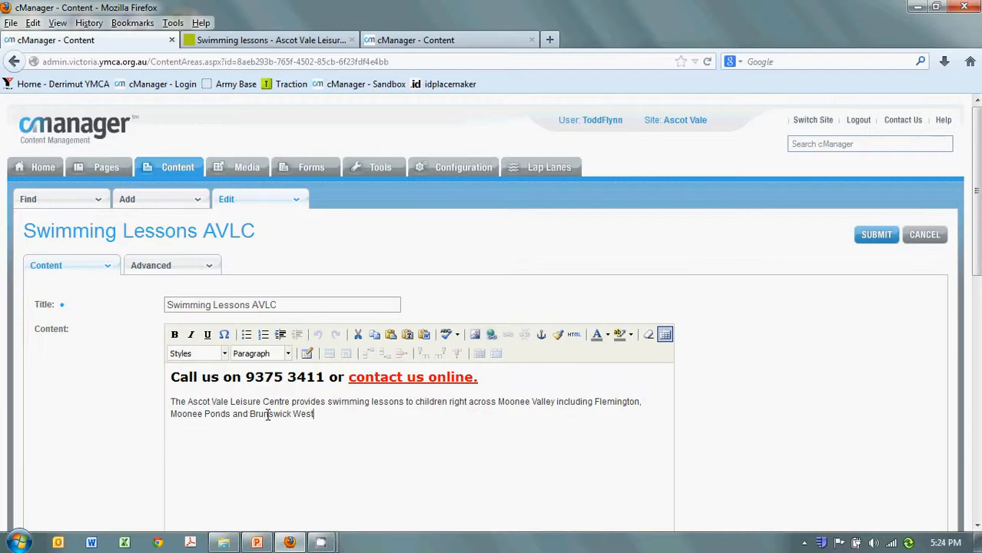
{"action": "left_click_drag", "start_coordinate": [318, 415], "coordinate": [171, 403]}
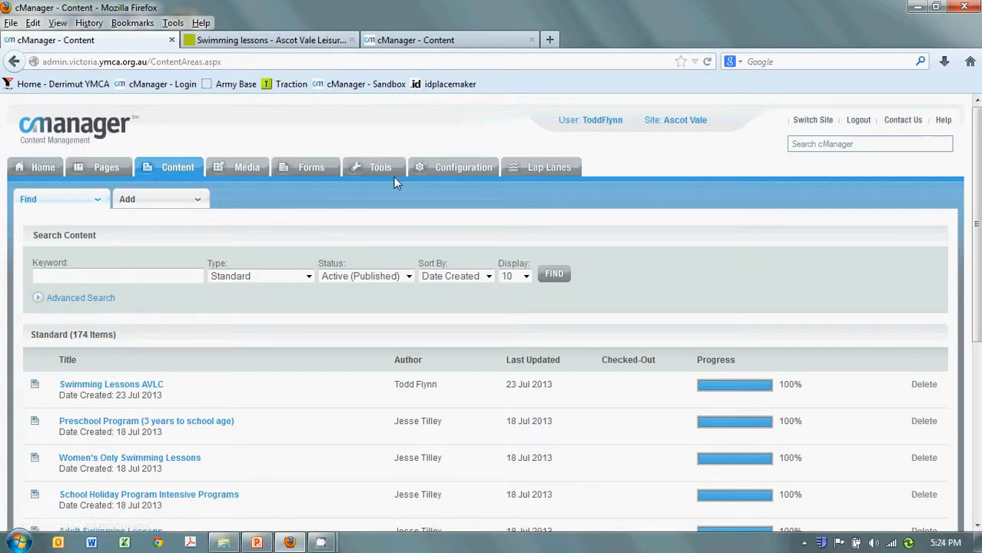
Step: Switch to the sandbox copy of Swimming Lessons Ascot Vale, then collapse and re-expand its SEO settings
{"action": "left_click", "coordinate": [461, 41]}
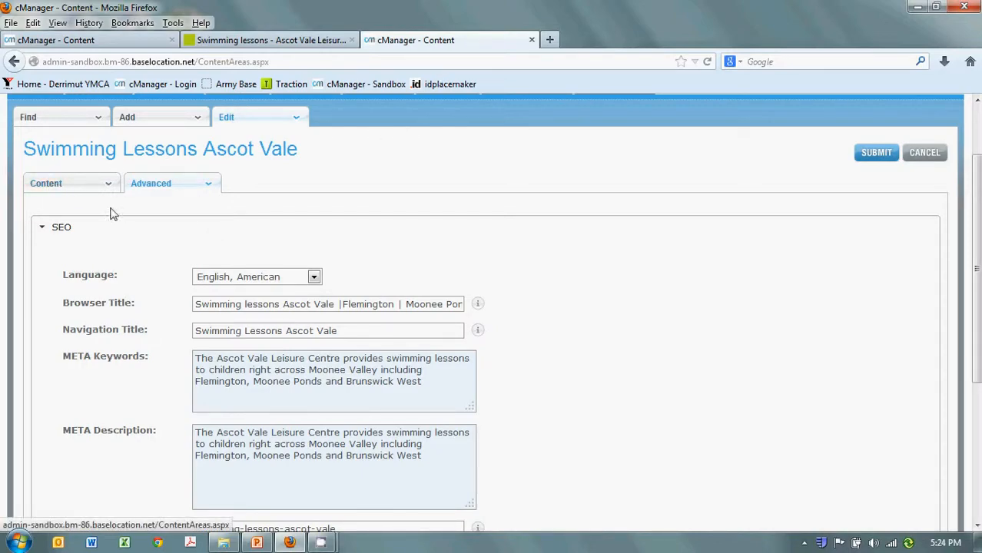
{"action": "scroll", "coordinate": [184, 200], "scroll_direction": "down", "scroll_amount": 2}
{"action": "scroll", "coordinate": [183, 201], "scroll_direction": "up", "scroll_amount": 1}
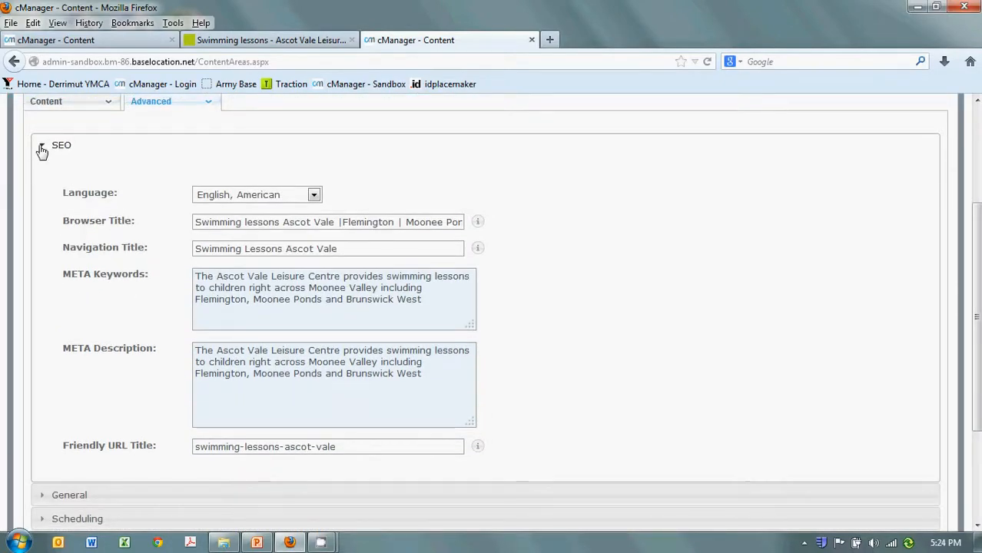
{"action": "left_click", "coordinate": [43, 148]}
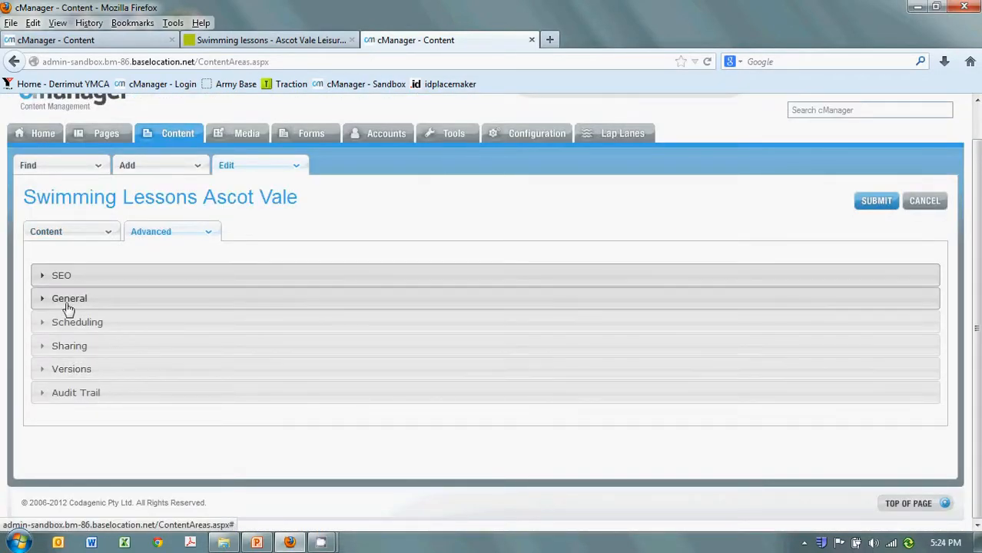
{"action": "left_click", "coordinate": [44, 281]}
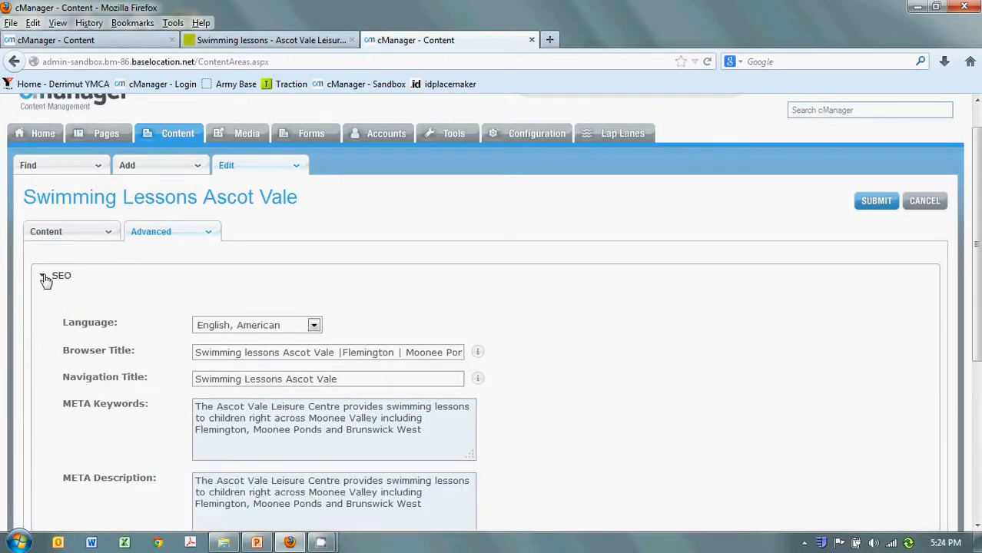
{"action": "scroll", "coordinate": [350, 315], "scroll_direction": "down", "scroll_amount": 2}
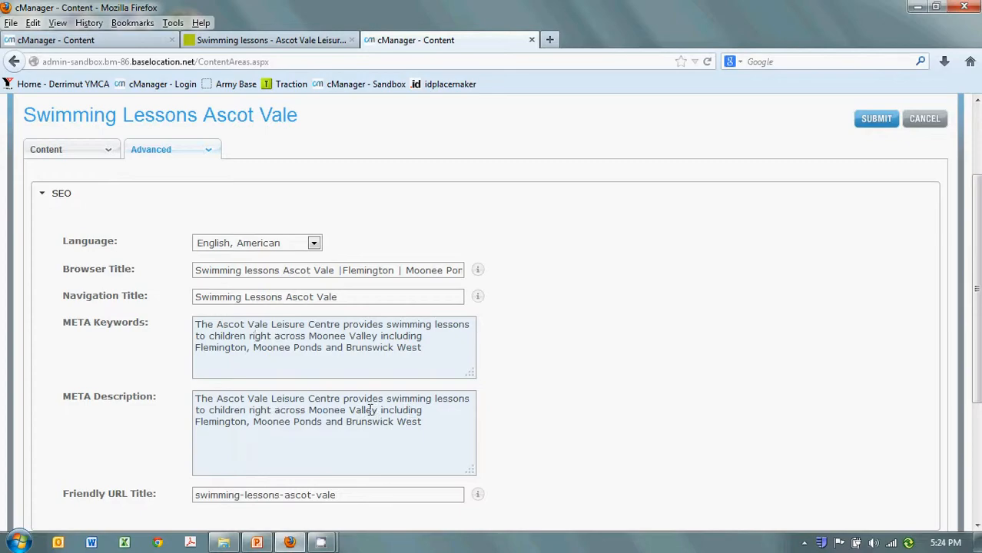
Step: Examine the META Keywords, META Description and Browser Title entries in the SEO settings of Swimming Lessons Ascot Vale
{"action": "left_click", "coordinate": [444, 430]}
{"action": "left_click_drag", "start_coordinate": [421, 347], "coordinate": [181, 306]}
{"action": "left_click_drag", "start_coordinate": [444, 420], "coordinate": [132, 364]}
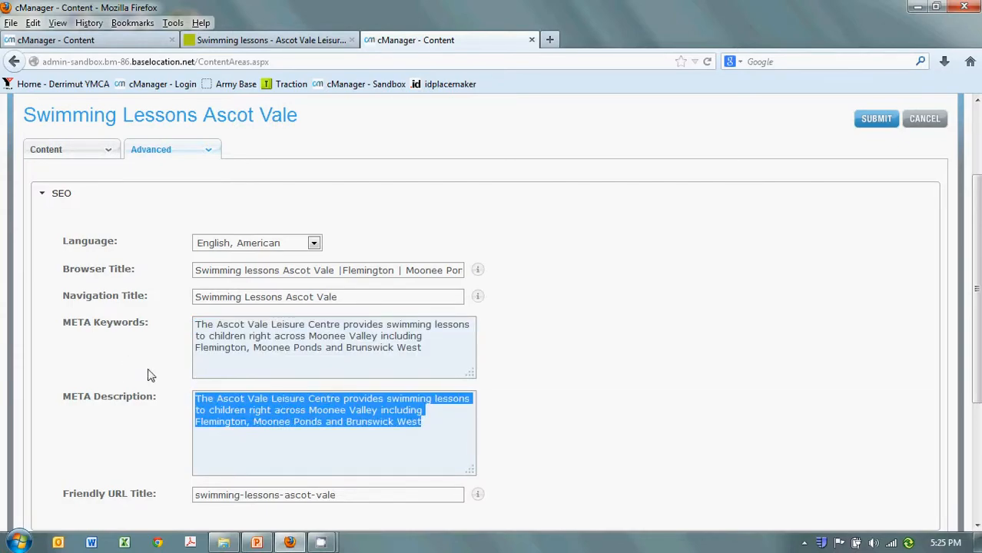
{"action": "left_click", "coordinate": [327, 353]}
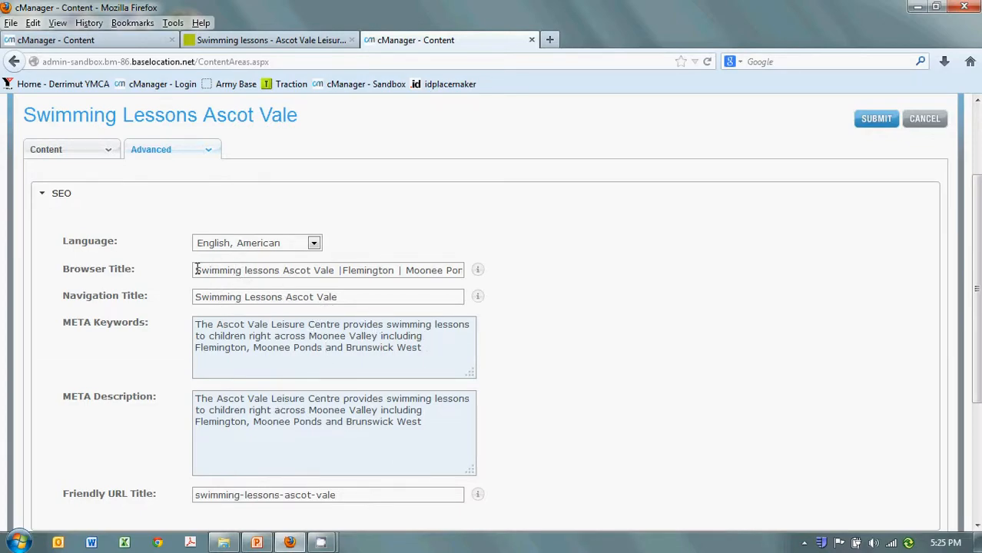
{"action": "left_click_drag", "start_coordinate": [196, 270], "coordinate": [342, 274]}
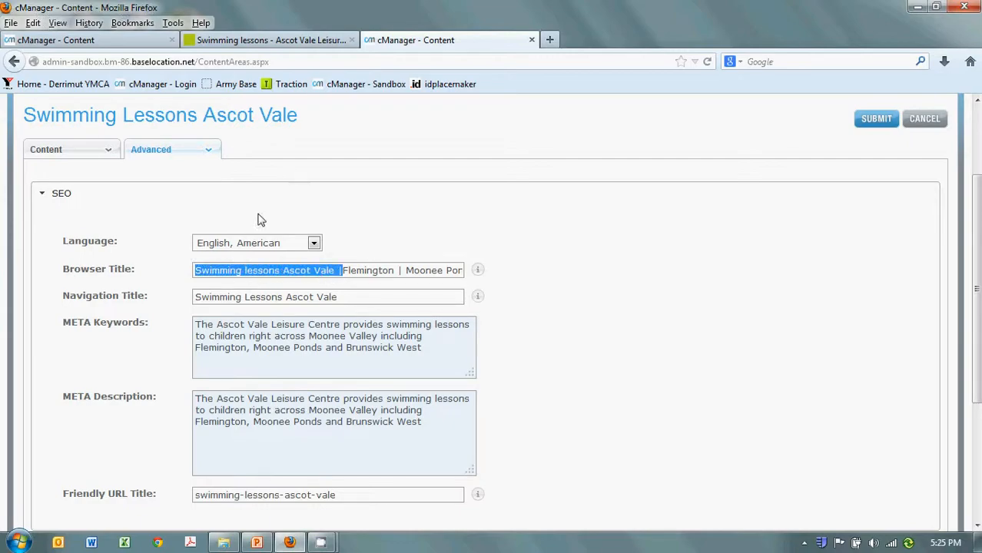
{"action": "left_click", "coordinate": [347, 270]}
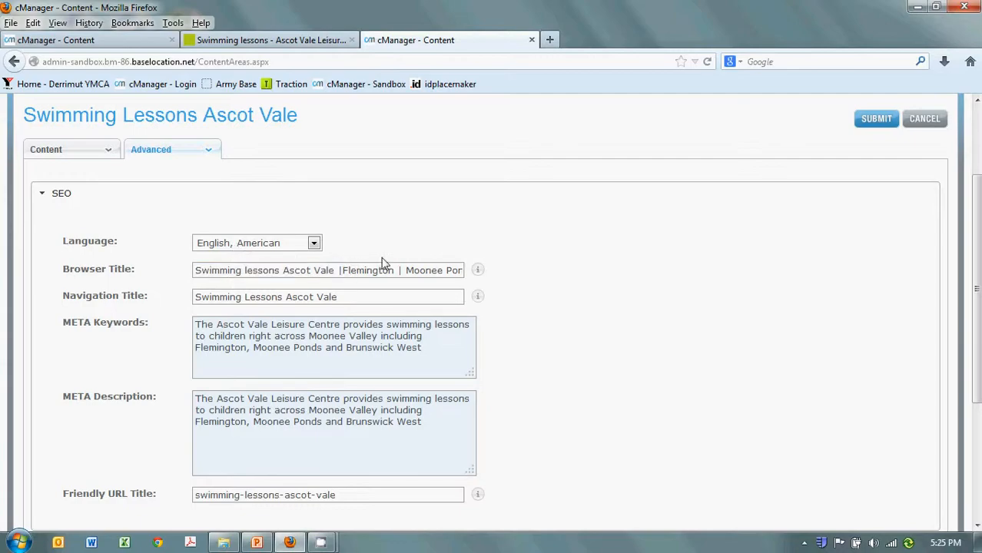
Step: Read the full Browser Title of Swimming Lessons Ascot Vale from end to end, and submit the content item
{"action": "key", "text": "Right"}
{"action": "key", "text": "Right"}
{"action": "key", "text": "Right"}
{"action": "key", "text": "Right"}
{"action": "key", "text": "Right"}
{"action": "key", "text": "Right"}
{"action": "key", "text": "Right"}
{"action": "key", "text": "Right"}
{"action": "key", "text": "Right"}
{"action": "key", "text": "Right"}
{"action": "key", "text": "Right"}
{"action": "key", "text": "Right"}
{"action": "key", "text": "Right"}
{"action": "key", "text": "Right"}
{"action": "key", "text": "Right"}
{"action": "key", "text": "Right"}
{"action": "key", "text": "Right"}
{"action": "key", "text": "Right"}
{"action": "key", "text": "Right"}
{"action": "key", "text": "Right"}
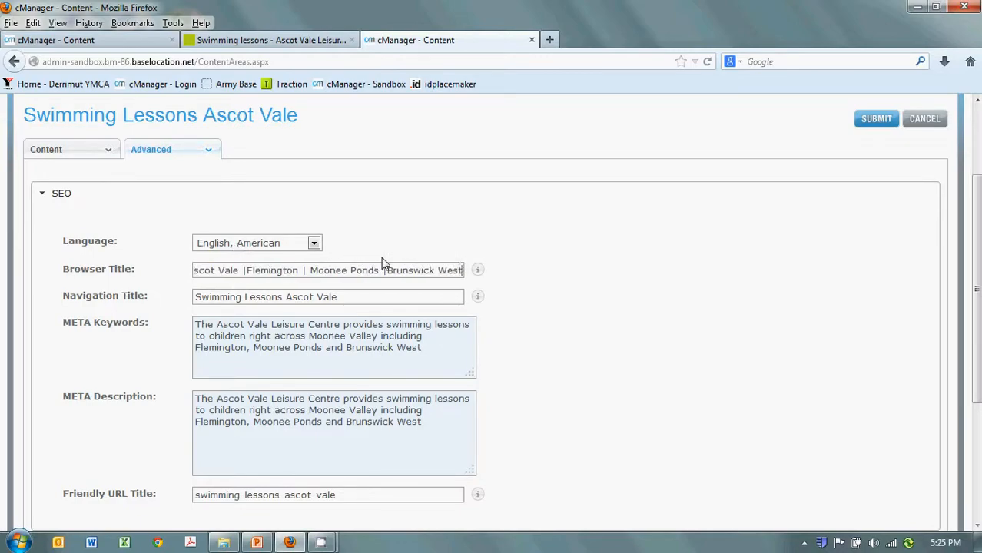
{"action": "key", "text": "Left"}
{"action": "key", "text": "Left"}
{"action": "key", "text": "Left"}
{"action": "key", "text": "Left"}
{"action": "key", "text": "Left"}
{"action": "key", "text": "Left"}
{"action": "key", "text": "Left"}
{"action": "key", "text": "Left"}
{"action": "key", "text": "Left"}
{"action": "key", "text": "Left"}
{"action": "key", "text": "Left"}
{"action": "key", "text": "Left"}
{"action": "key", "text": "Left"}
{"action": "key", "text": "Left"}
{"action": "key", "text": "Left"}
{"action": "key", "text": "Left"}
{"action": "key", "text": "Left"}
{"action": "key", "text": "Left"}
{"action": "key", "text": "Left"}
{"action": "key", "text": "Left"}
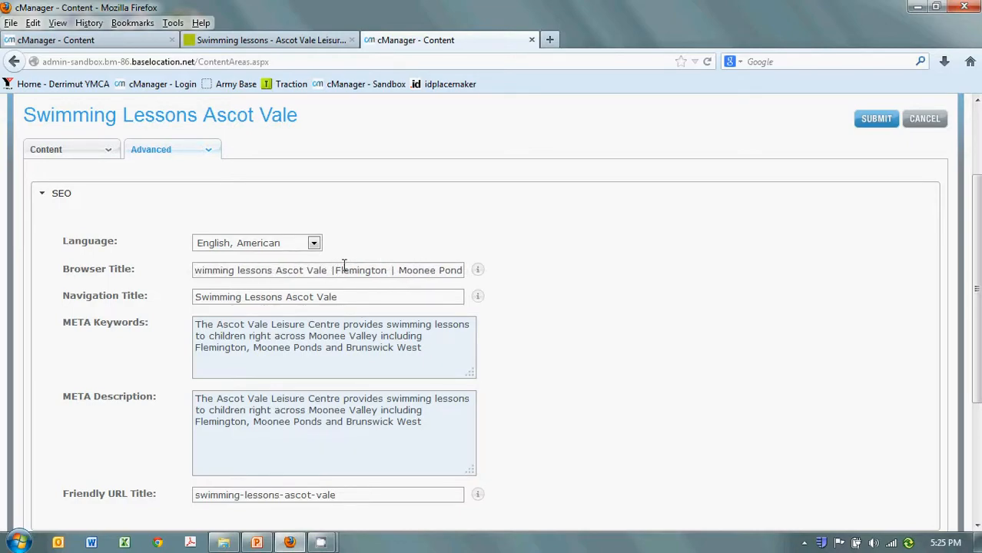
{"action": "key", "text": "Left"}
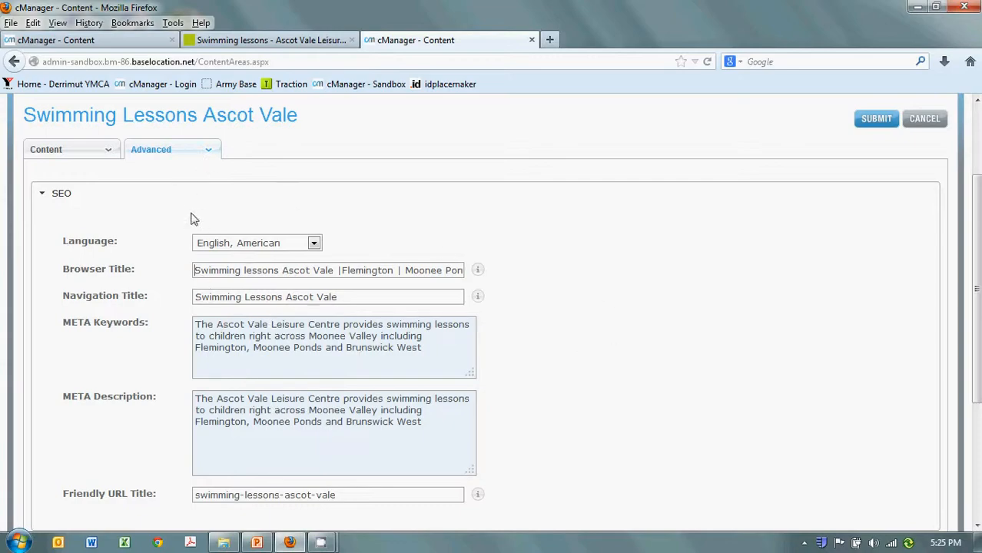
{"action": "left_click", "coordinate": [884, 127]}
Step: Switch to the public Ascot Vale Swimming lessons page and examine its headings, body text, program sections and side navigation
{"action": "left_click", "coordinate": [269, 40]}
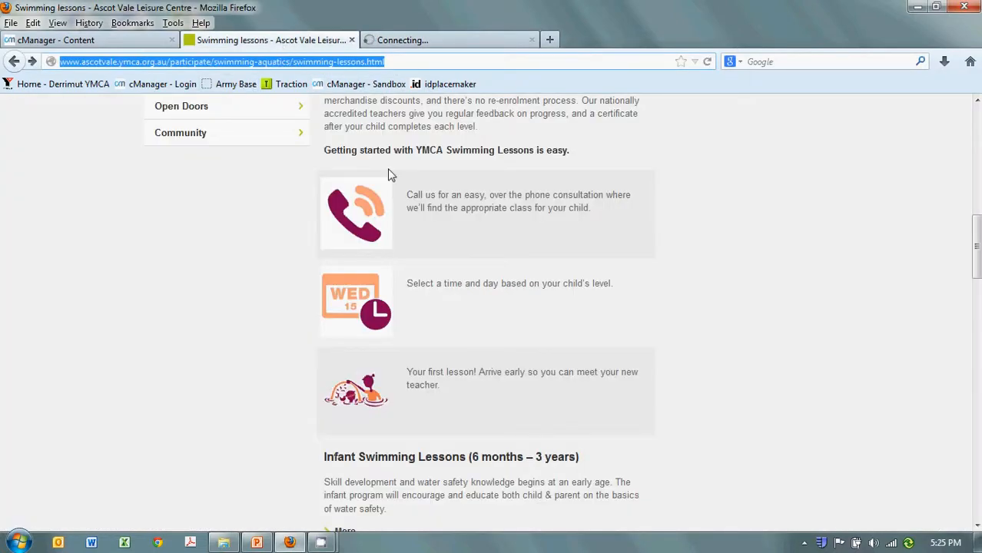
{"action": "scroll", "coordinate": [457, 241], "scroll_direction": "down", "scroll_amount": 5}
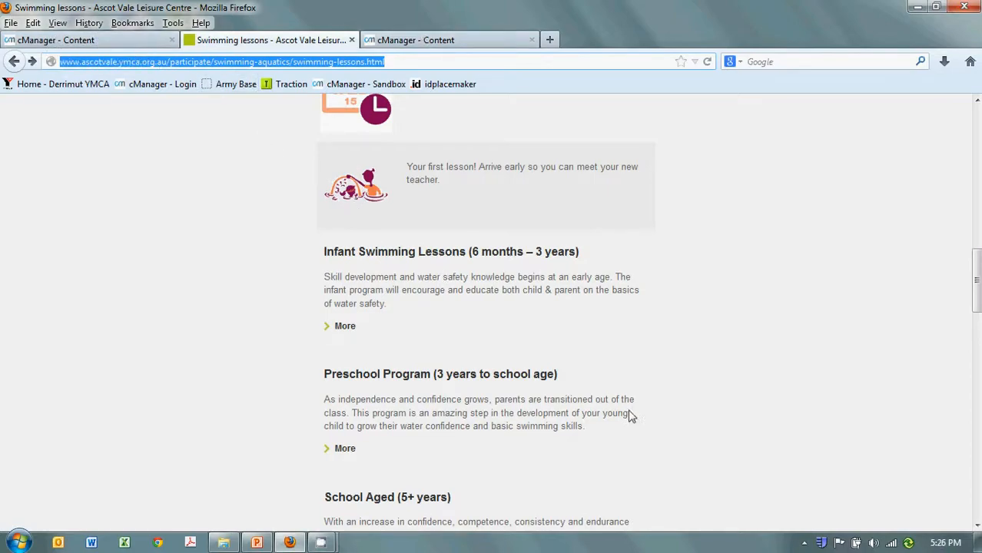
{"action": "scroll", "coordinate": [487, 375], "scroll_direction": "up", "scroll_amount": 1}
{"action": "scroll", "coordinate": [487, 375], "scroll_direction": "up", "scroll_amount": 5}
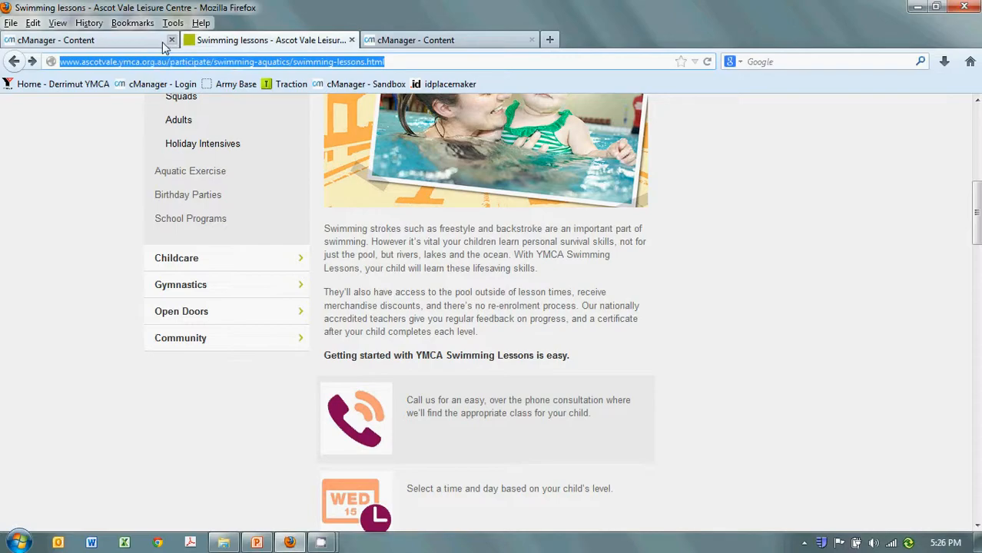
{"action": "scroll", "coordinate": [601, 361], "scroll_direction": "up", "scroll_amount": 3}
{"action": "scroll", "coordinate": [602, 360], "scroll_direction": "up", "scroll_amount": 4}
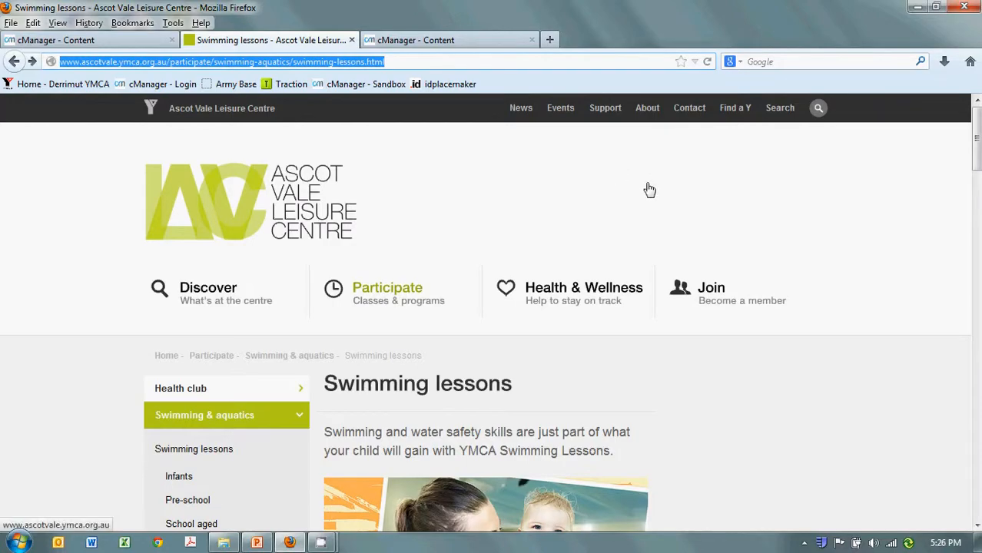
{"action": "scroll", "coordinate": [621, 223], "scroll_direction": "down", "scroll_amount": 3}
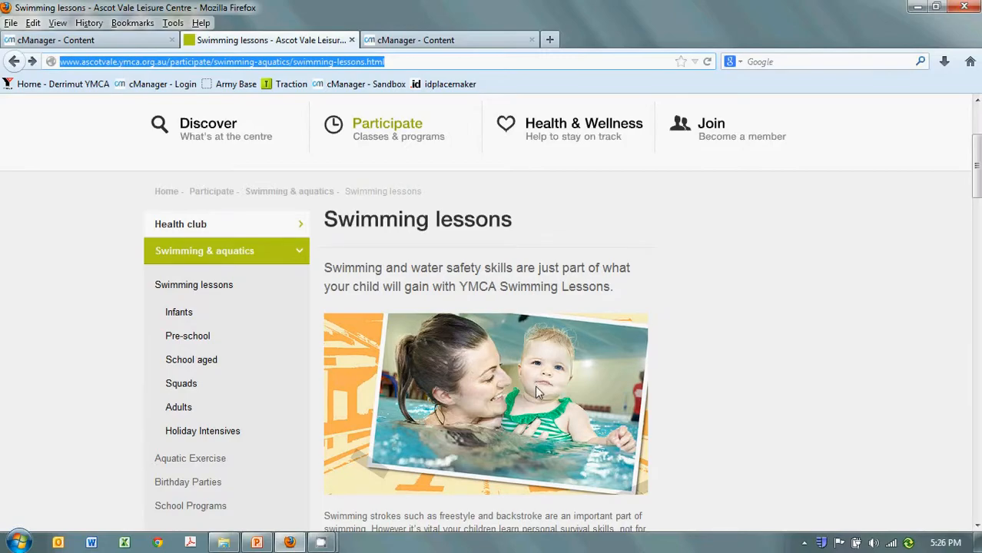
{"action": "scroll", "coordinate": [538, 392], "scroll_direction": "down", "scroll_amount": 3}
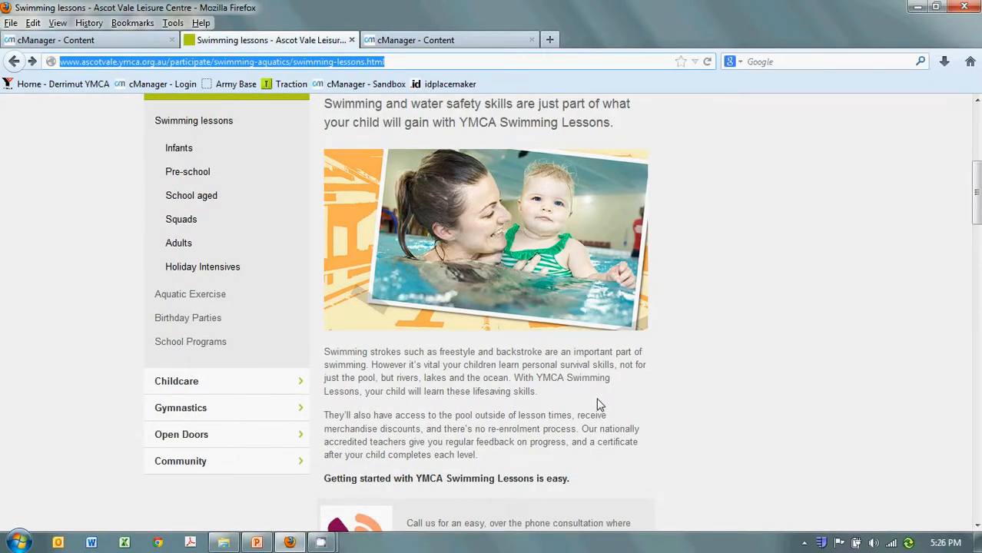
{"action": "scroll", "coordinate": [599, 405], "scroll_direction": "up", "scroll_amount": 2}
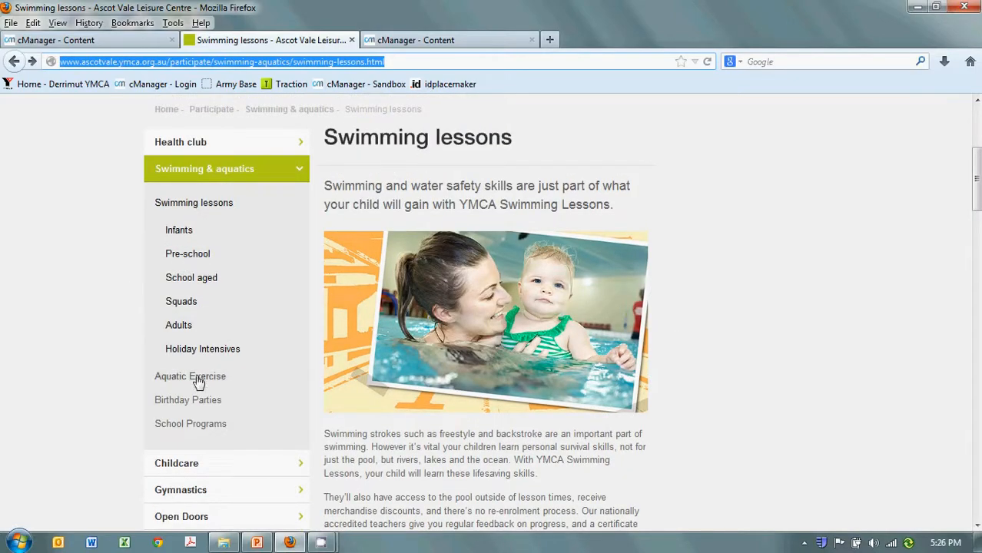
{"action": "scroll", "coordinate": [807, 285], "scroll_direction": "up", "scroll_amount": 6}
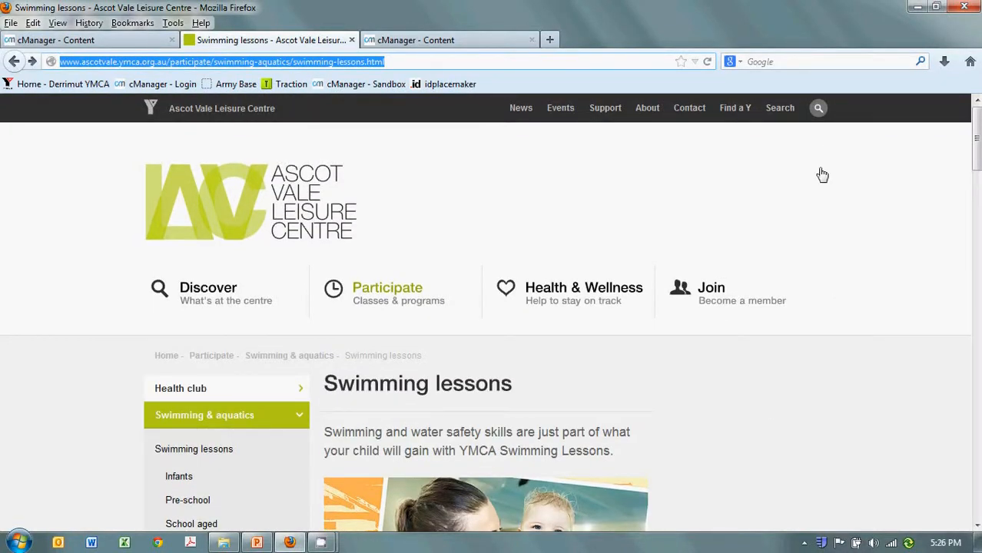
Step: Search the Ascot Vale Leisure Centre site for "aquatic education"
{"action": "left_click", "coordinate": [821, 111]}
{"action": "left_click", "coordinate": [710, 183]}
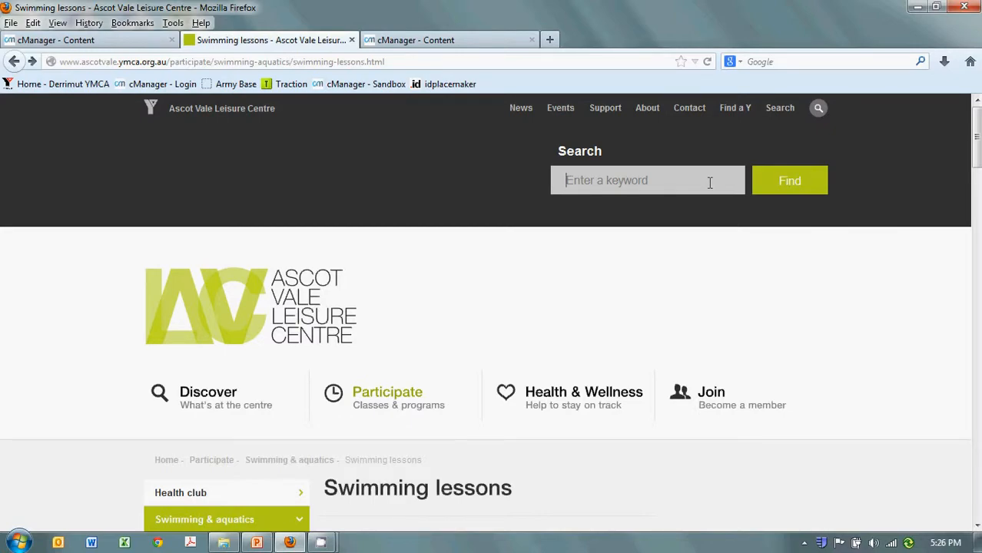
{"action": "type", "text": "aquatic education"}
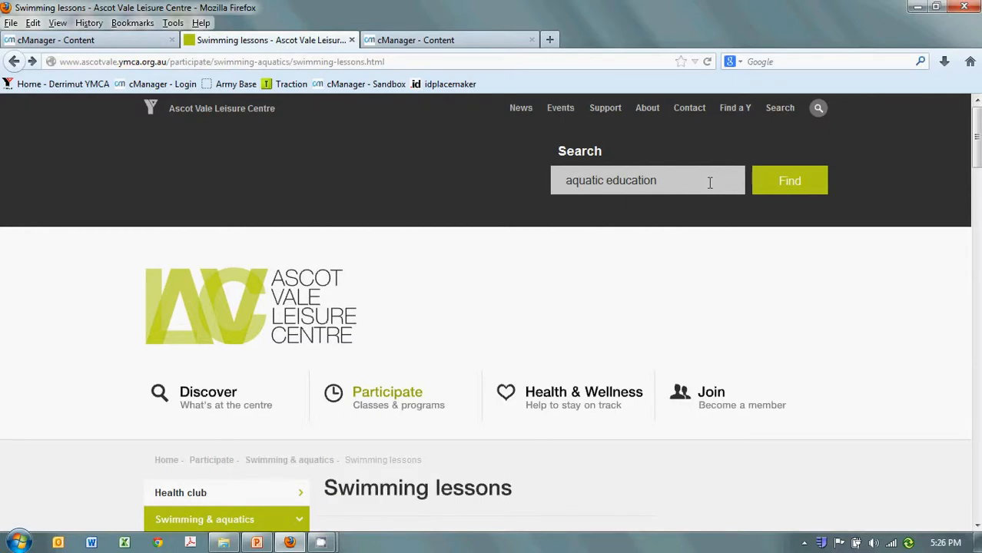
{"action": "left_click", "coordinate": [786, 185]}
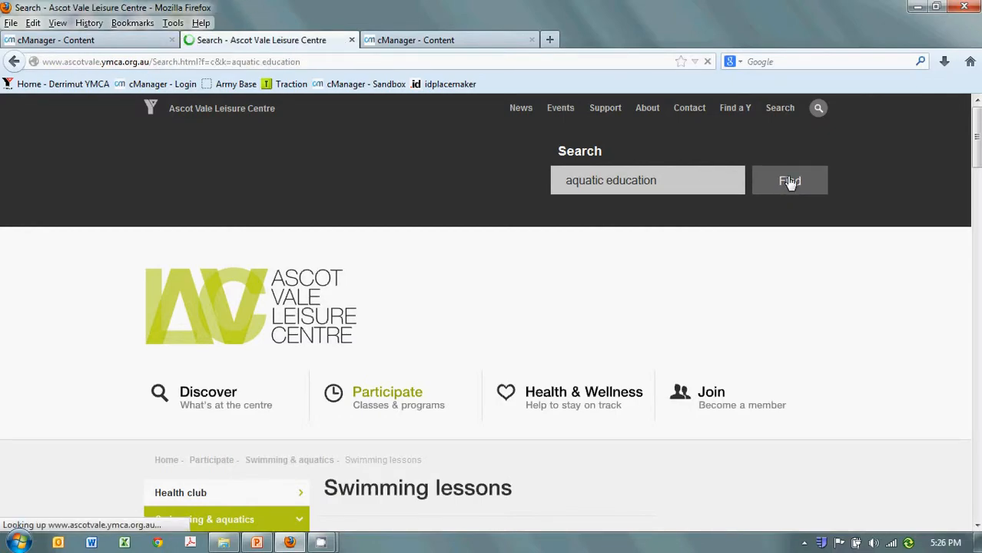
Step: Examine the Aquatic education search result, including its title, description and page address
{"action": "scroll", "coordinate": [763, 238], "scroll_direction": "down", "scroll_amount": 3}
{"action": "scroll", "coordinate": [765, 245], "scroll_direction": "down", "scroll_amount": 5}
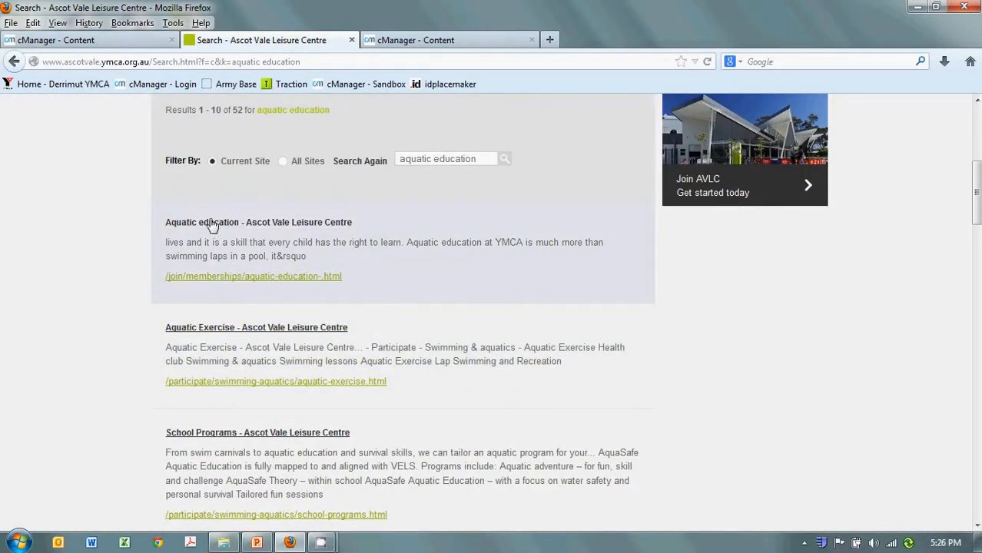
{"action": "left_click_drag", "start_coordinate": [352, 275], "coordinate": [158, 279]}
{"action": "left_click", "coordinate": [372, 288]}
{"action": "left_click_drag", "start_coordinate": [356, 279], "coordinate": [187, 223]}
{"action": "left_click", "coordinate": [460, 351]}
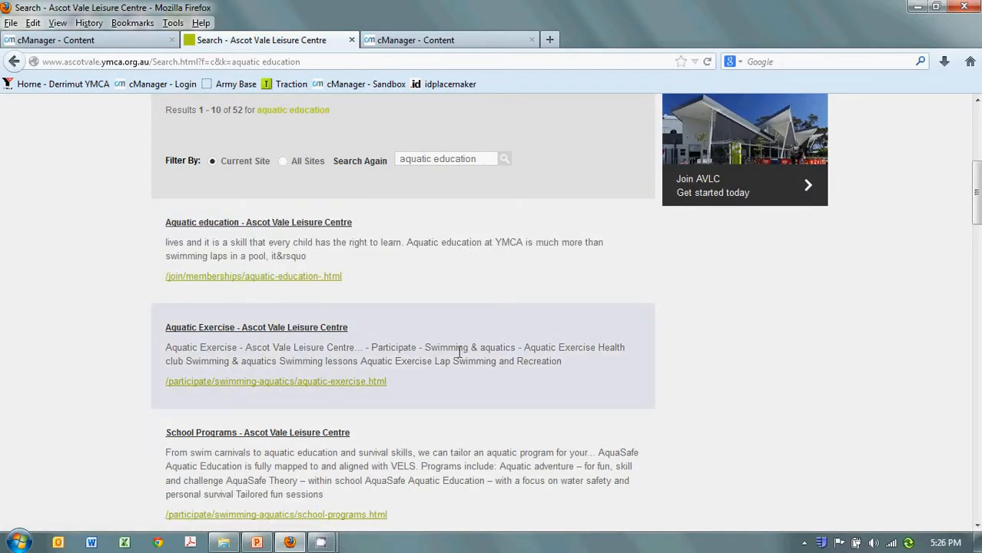
Step: Examine the remaining search results, including Aquatic Exercise, School Programs and Café, and return to the start of the page
{"action": "scroll", "coordinate": [275, 361], "scroll_direction": "down", "scroll_amount": 2}
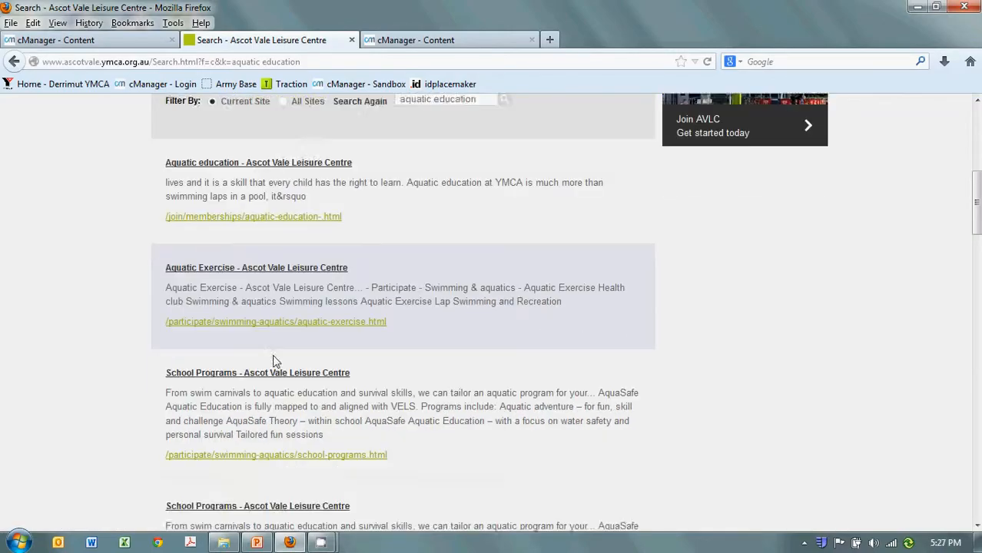
{"action": "scroll", "coordinate": [276, 361], "scroll_direction": "down", "scroll_amount": 3}
{"action": "scroll", "coordinate": [308, 468], "scroll_direction": "down", "scroll_amount": 6}
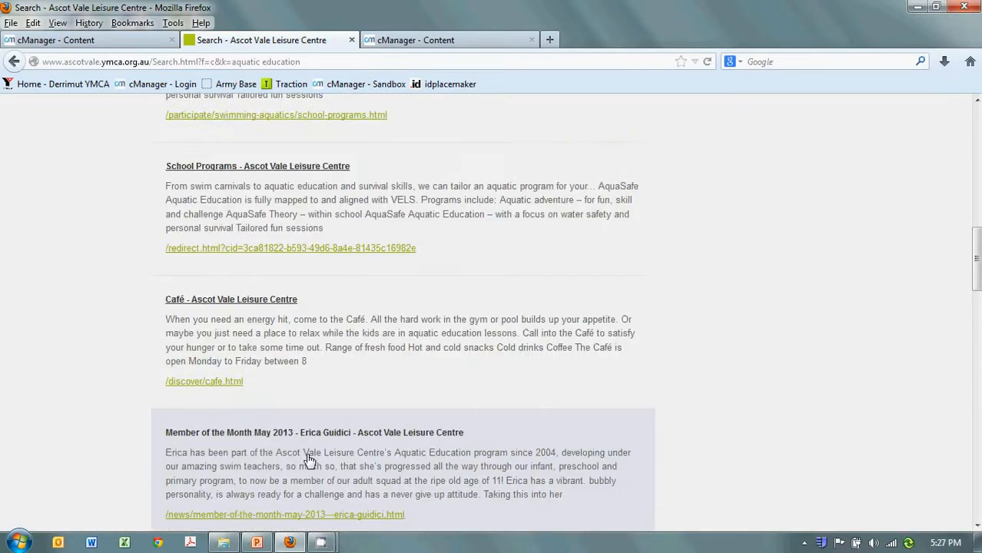
{"action": "scroll", "coordinate": [322, 426], "scroll_direction": "up", "scroll_amount": 12}
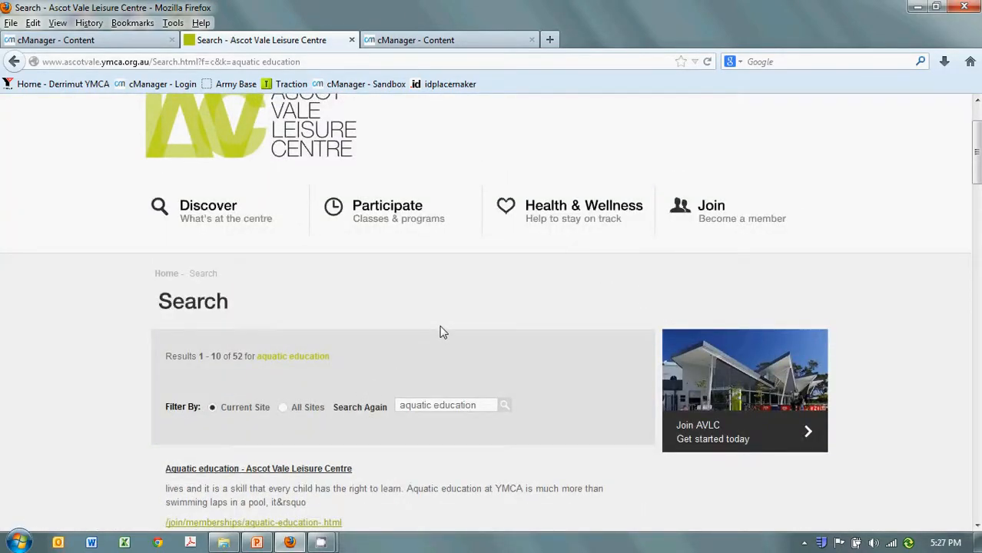
{"action": "scroll", "coordinate": [443, 332], "scroll_direction": "up", "scroll_amount": 3}
{"action": "left_click", "coordinate": [778, 107]}
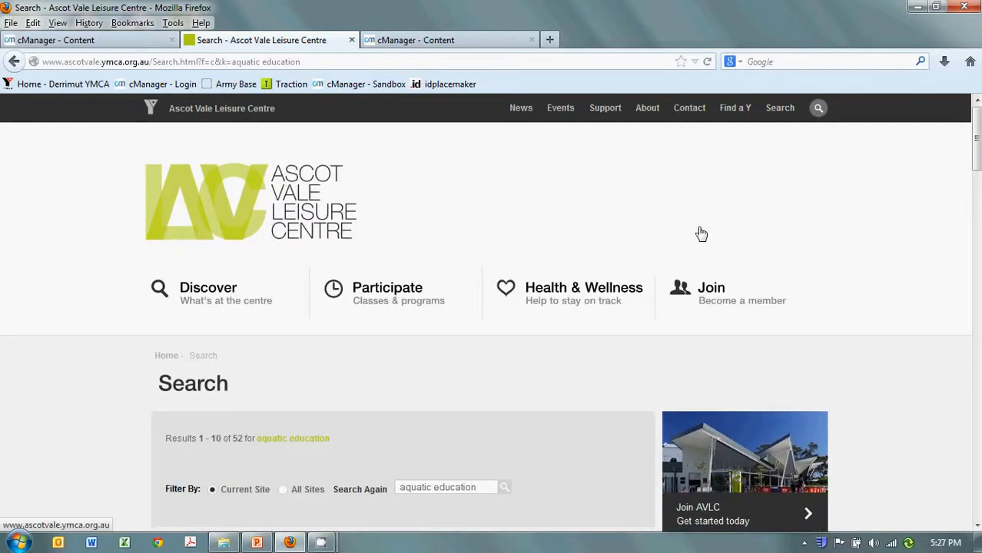
Step: Return to the cManager content list, switch to PowerPoint, present the Swimming Lessons Content slide as a slide show and end it
{"action": "left_click", "coordinate": [55, 40]}
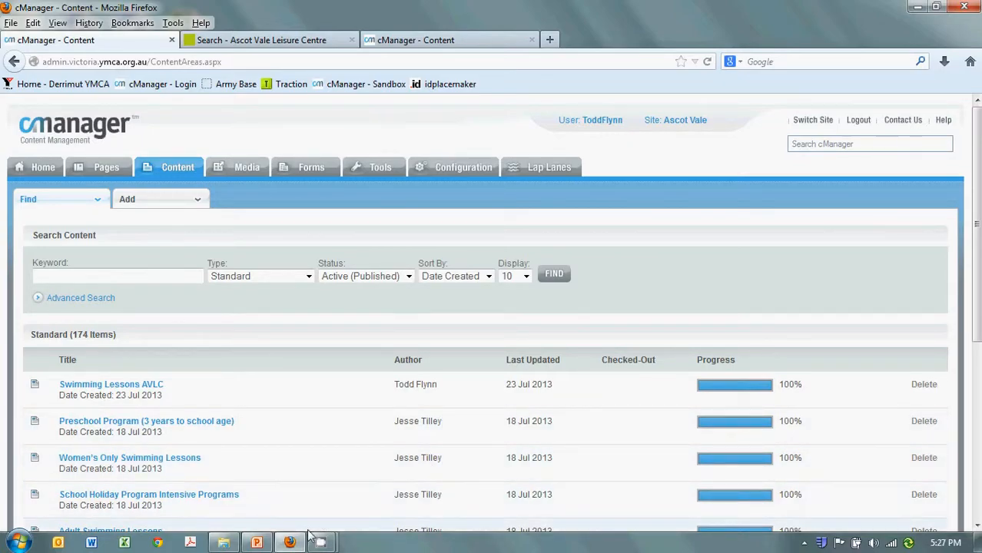
{"action": "left_click", "coordinate": [257, 543]}
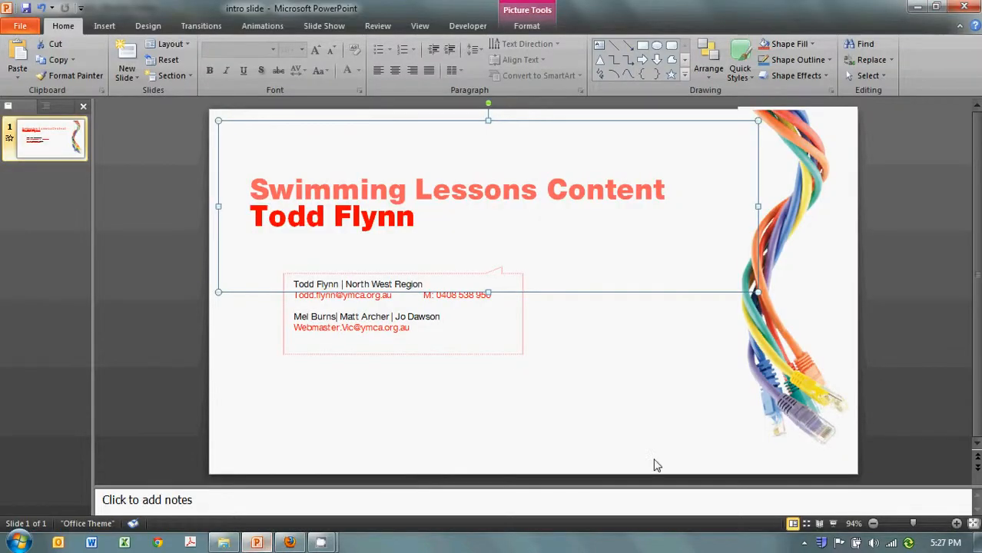
{"action": "left_click", "coordinate": [778, 435]}
{"action": "left_click", "coordinate": [833, 523]}
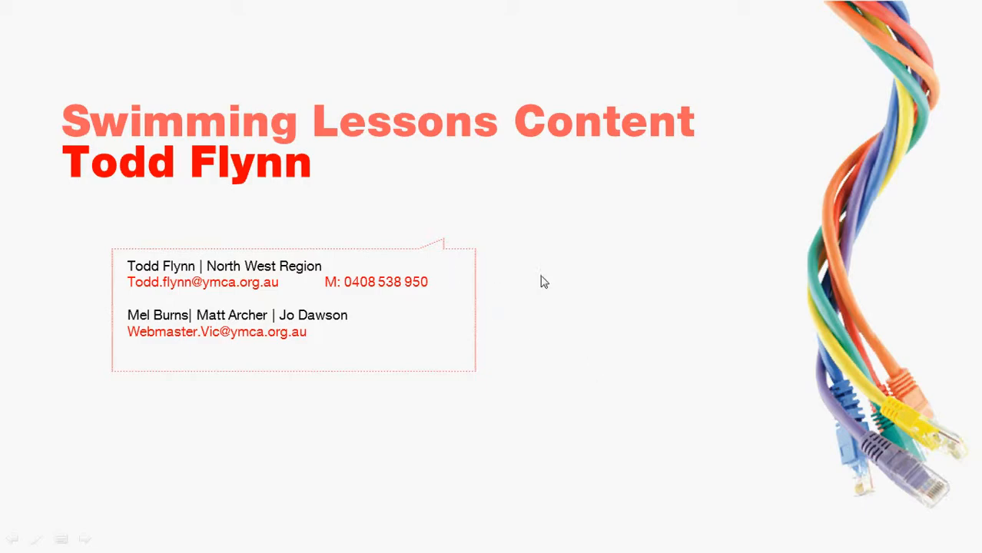
{"action": "key", "text": "Escape"}
{"action": "mouse_move", "coordinate": [322, 543]}
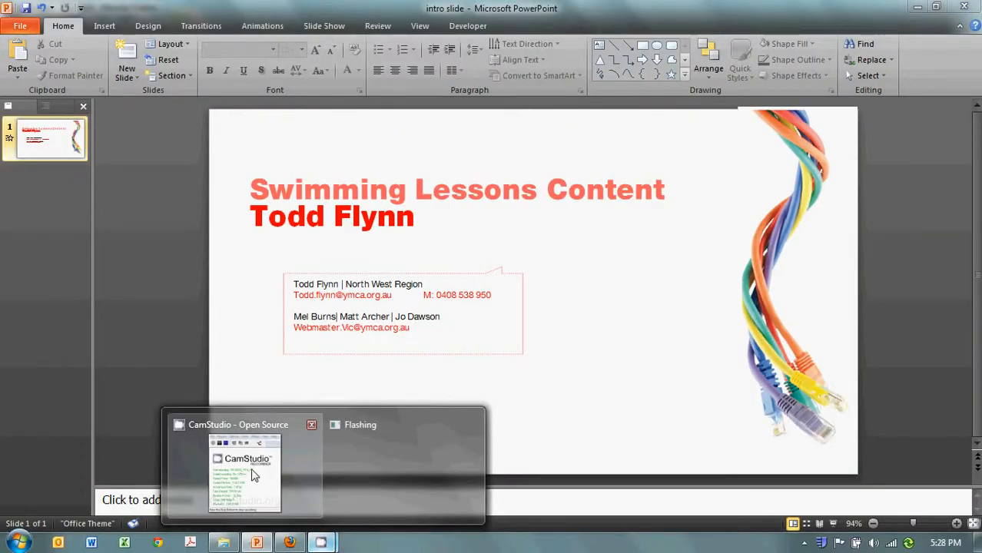